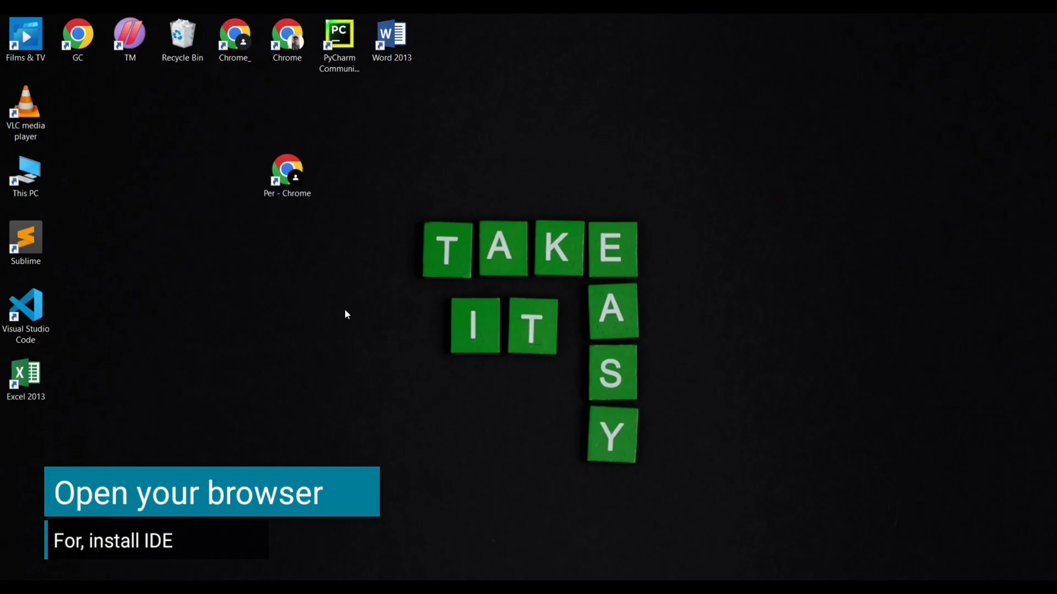
- Open Chrome with the "Per - Chrome" desktop shortcut and search the web for "intellij idea"
double_click(299, 195)
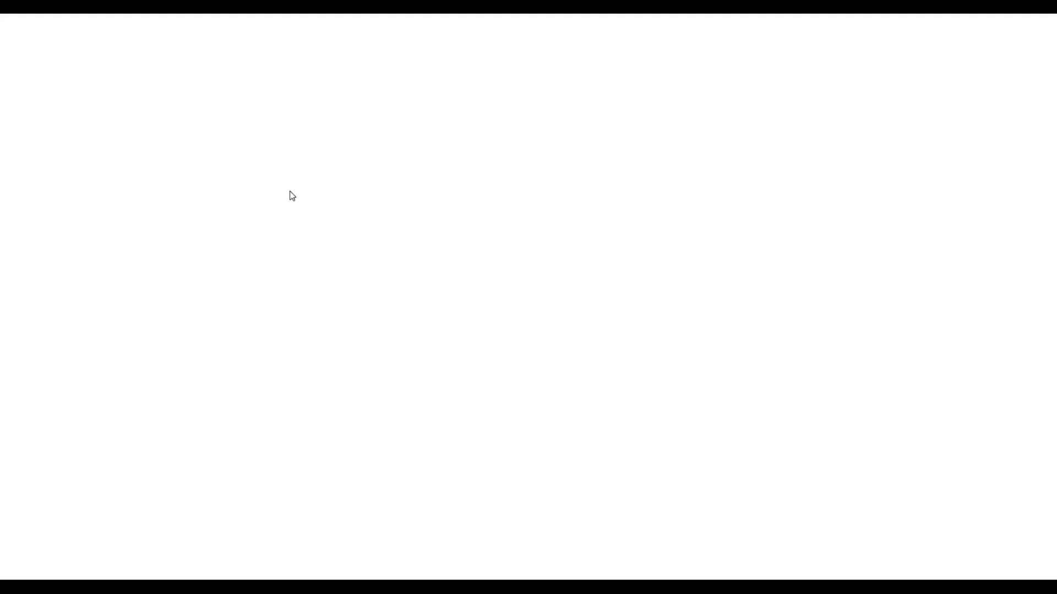
type("in")
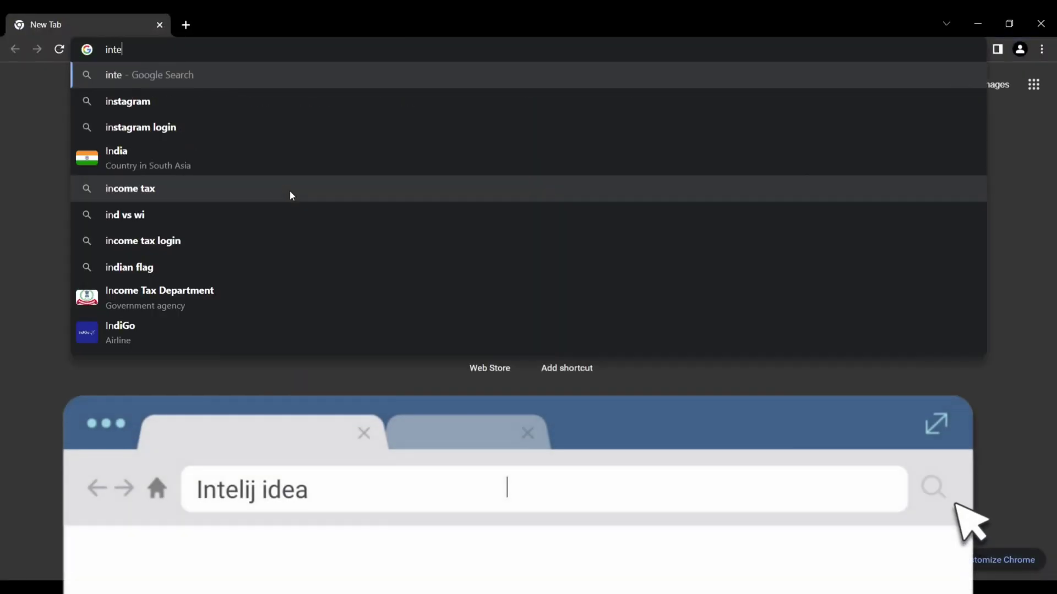
type("tel")
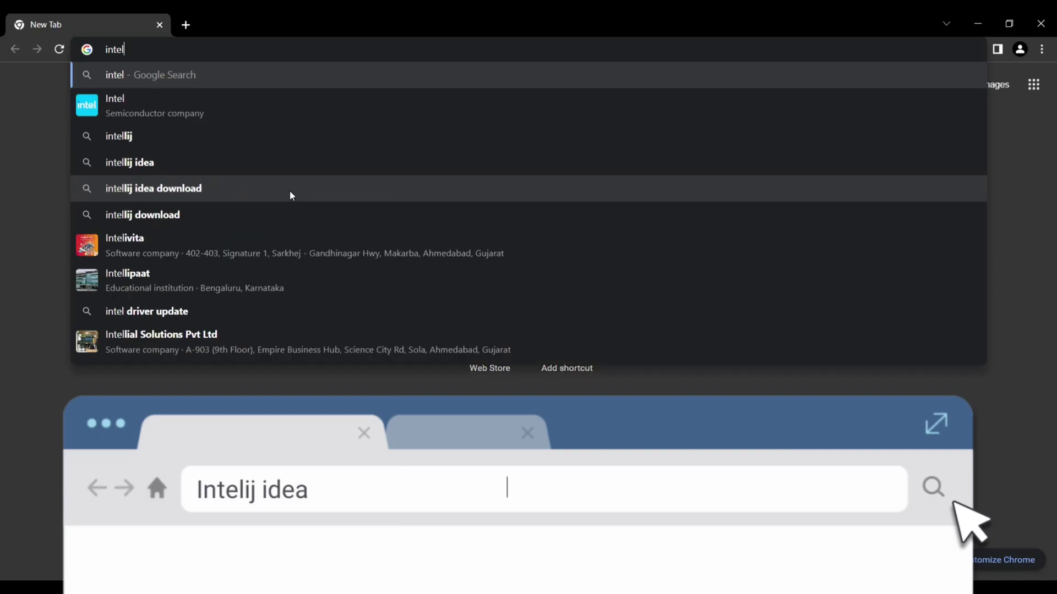
key("Down")
key("Down")
key("Down")
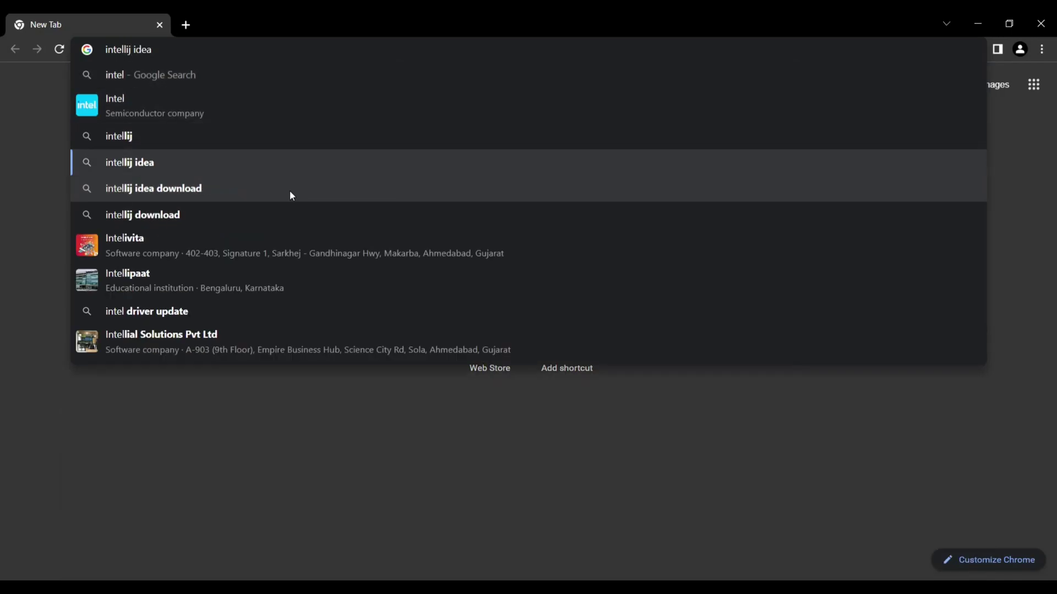
key("Return")
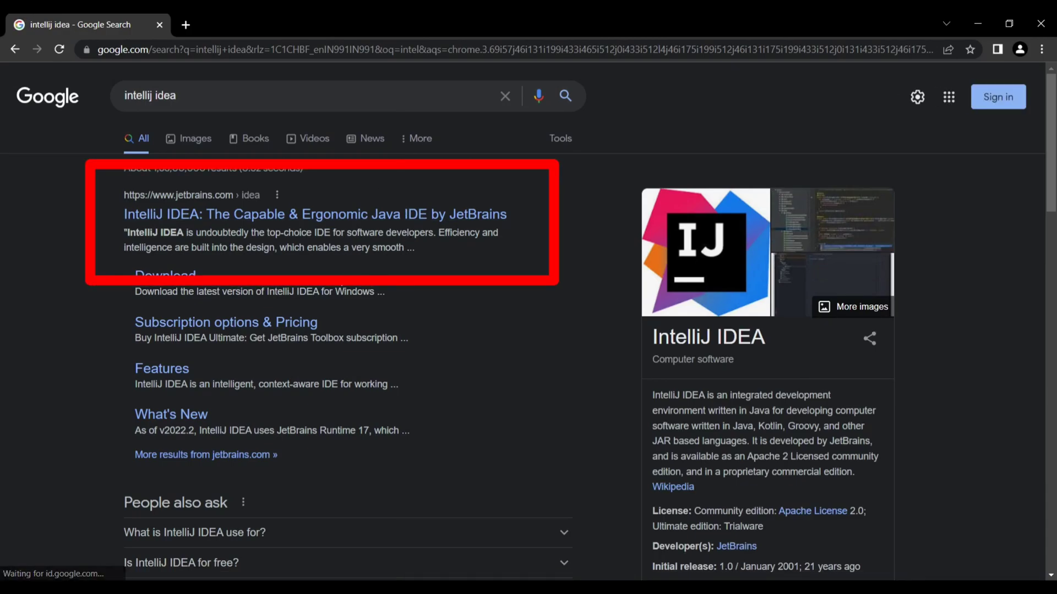
- Open the jetbrains.com IntelliJ IDEA search result and look through the product page's feature descriptions
left_click(206, 220)
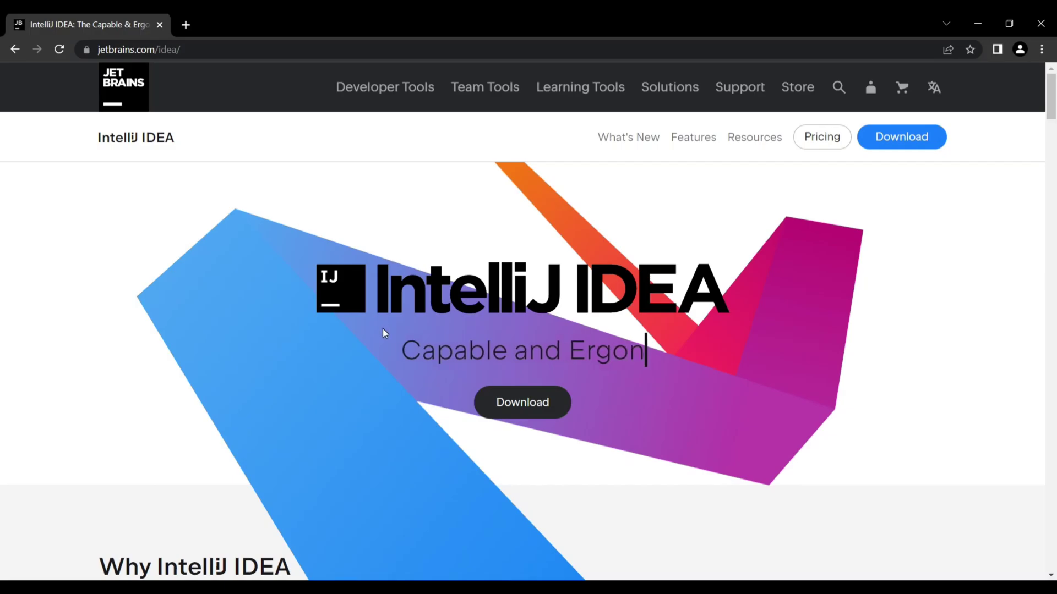
scroll(382, 328, "down", 1)
scroll(381, 328, "down", 9)
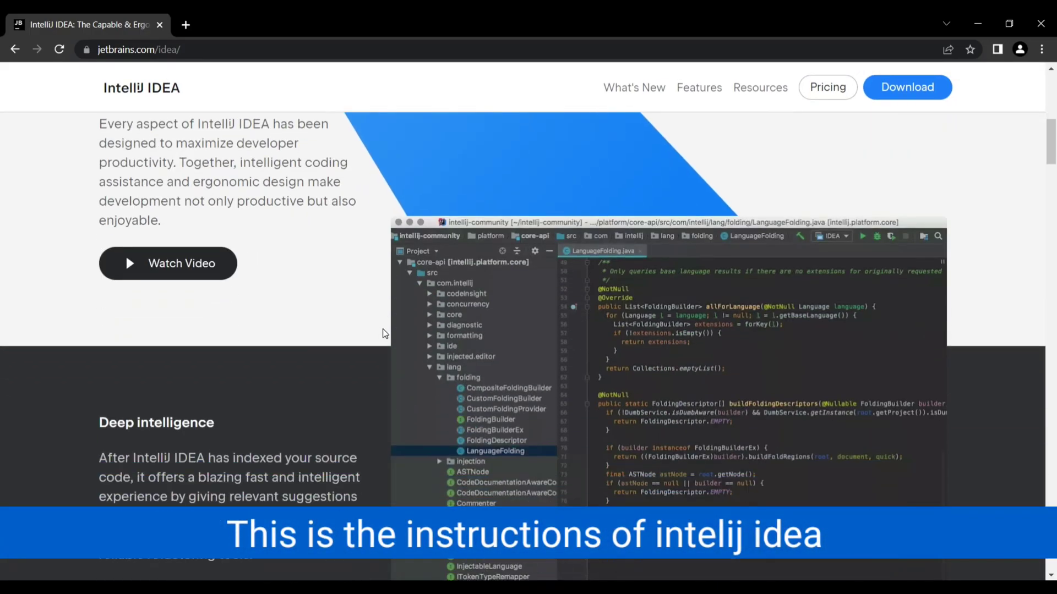
scroll(383, 334, "down", 10)
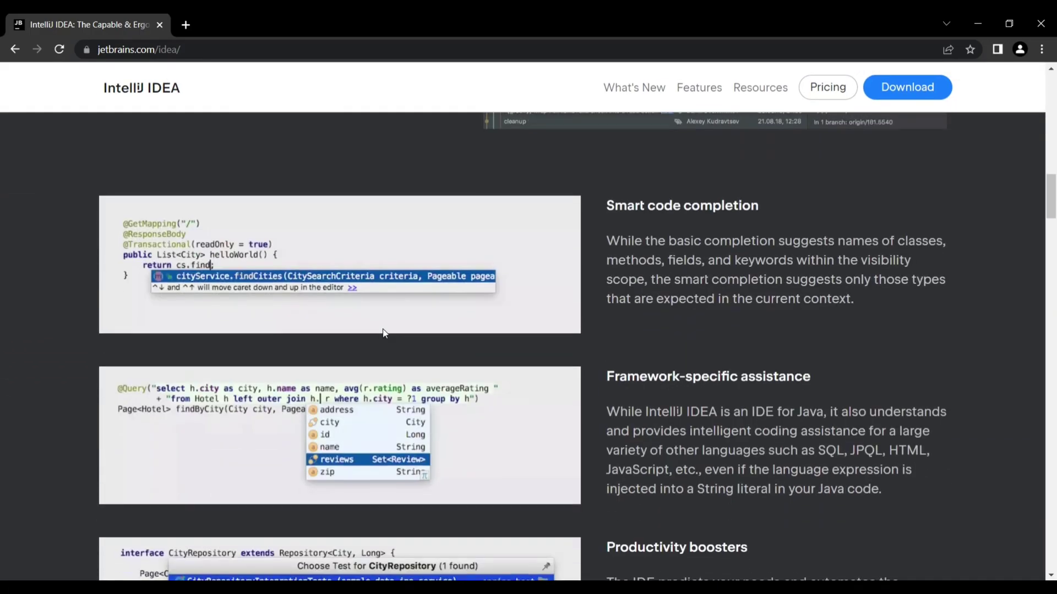
scroll(383, 333, "down", 20)
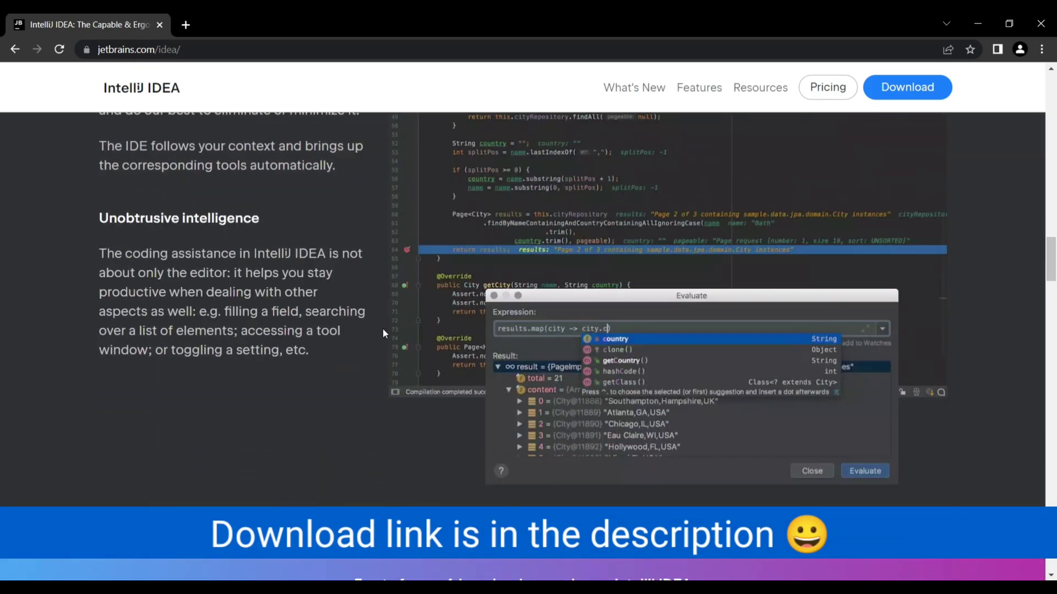
scroll(384, 333, "down", 7)
scroll(384, 334, "up", 20)
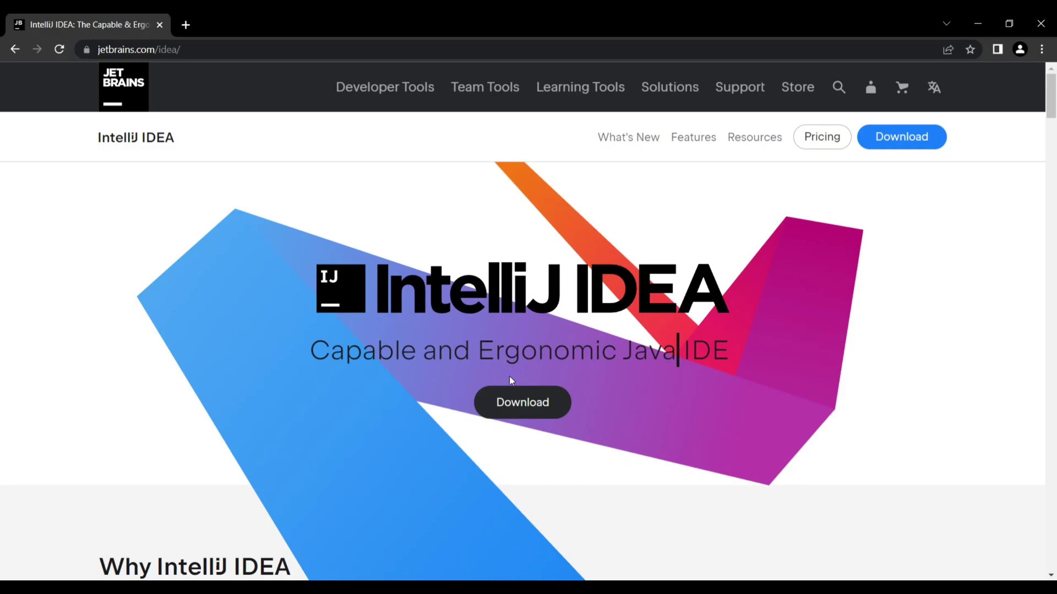
- Open the IntelliJ IDEA download page, view the macOS and Linux downloads, and choose the Windows version
left_click(519, 417)
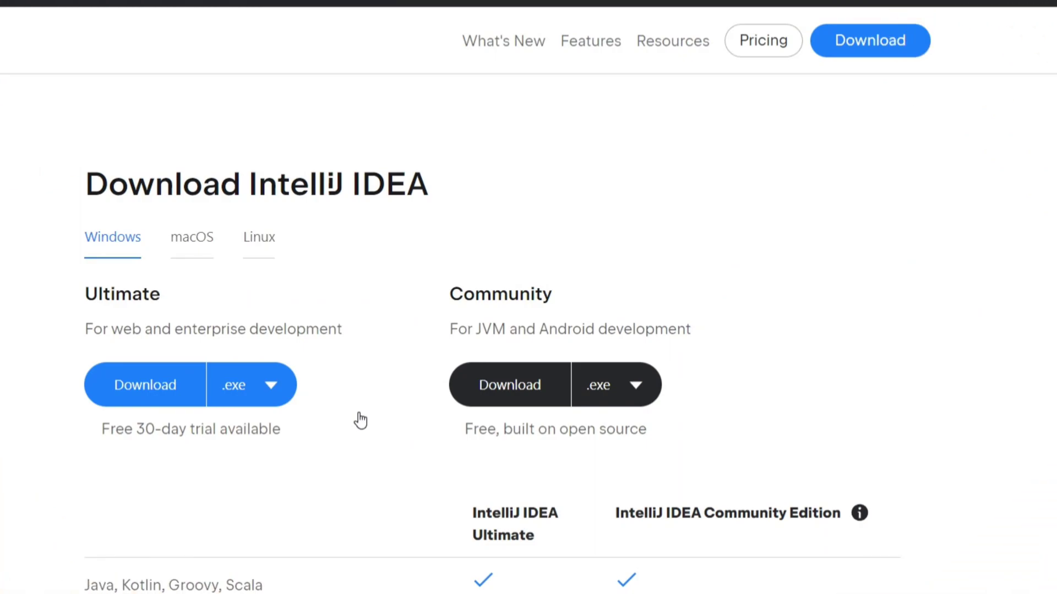
left_click(202, 246)
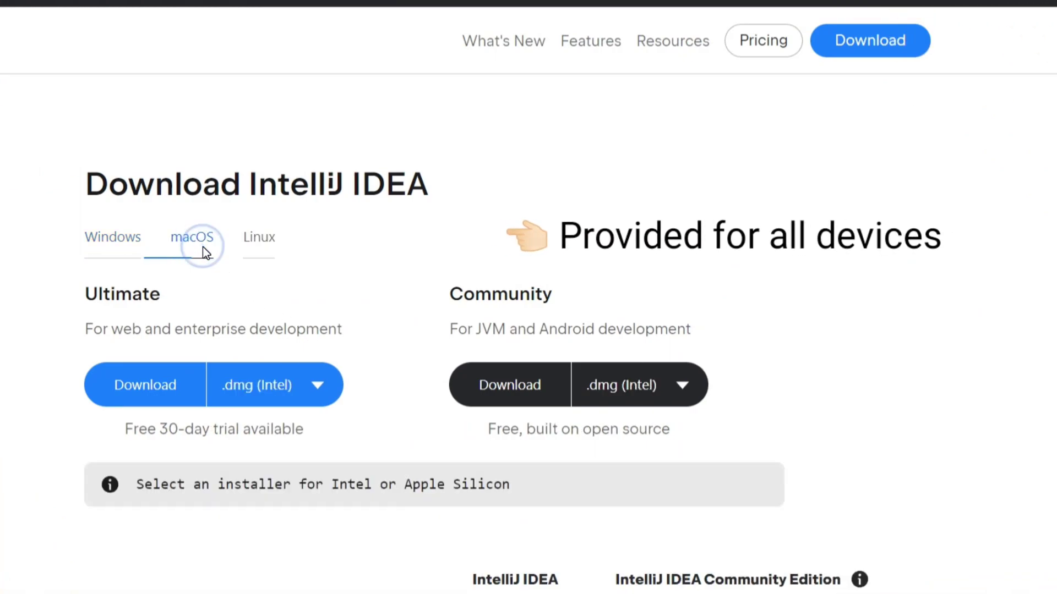
left_click(261, 248)
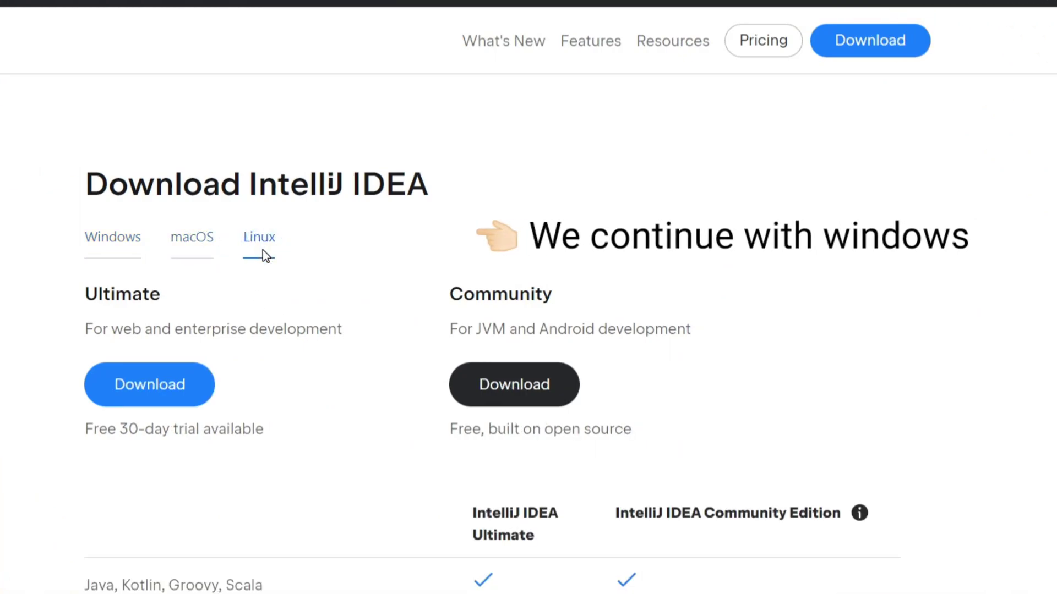
scroll(428, 360, "down", 8)
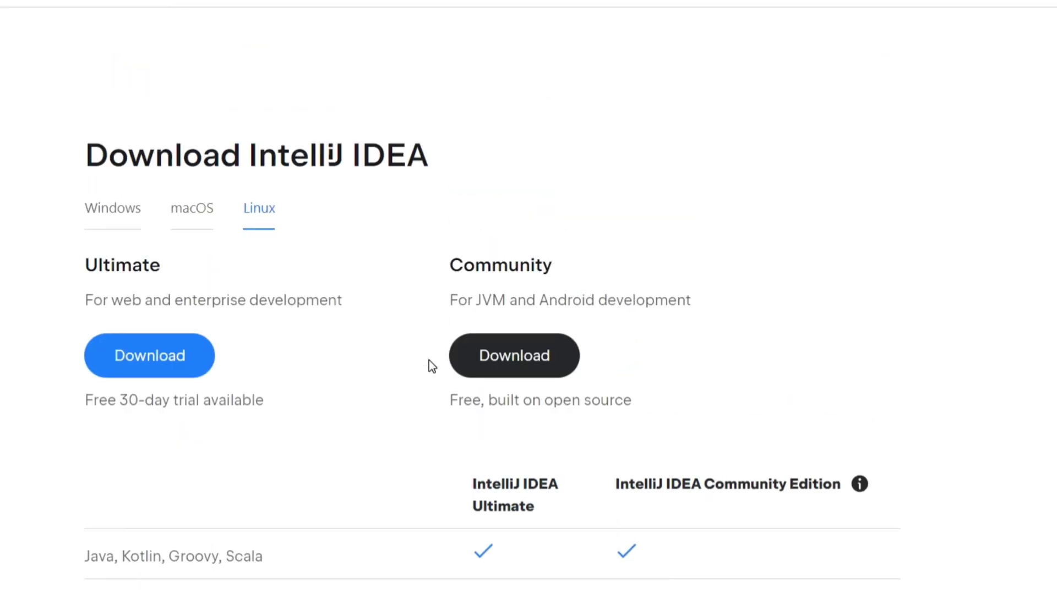
scroll(428, 360, "up", 1)
left_click(131, 246)
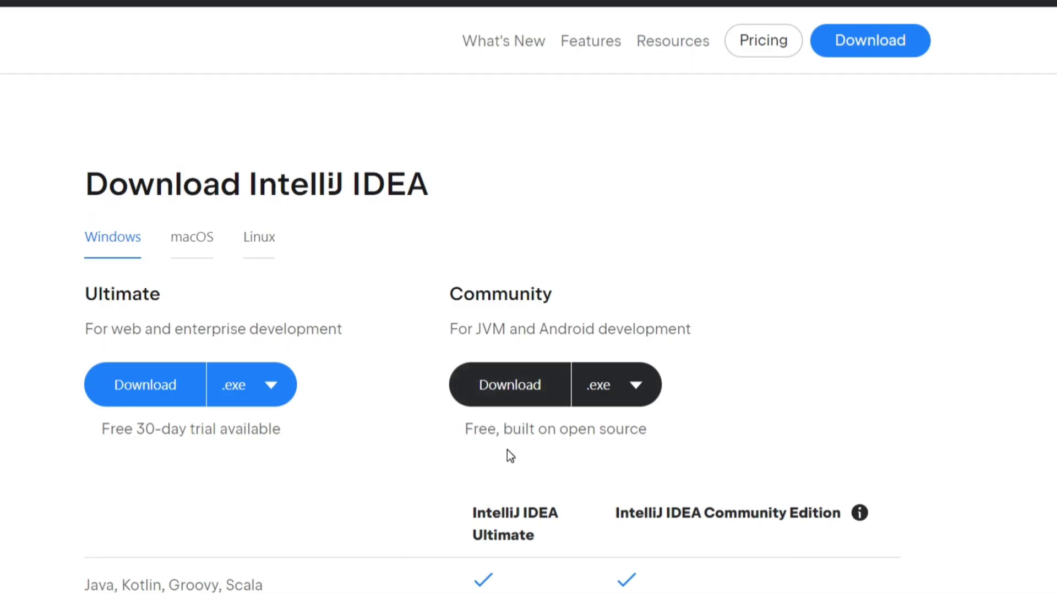
- Compare the Ultimate and Community editions in the feature table and download the free Community edition's .exe installer
scroll(507, 450, "down", 8)
scroll(507, 450, "down", 1)
scroll(507, 450, "up", 2)
scroll(507, 450, "down", 3)
scroll(507, 450, "down", 5)
scroll(507, 451, "up", 12)
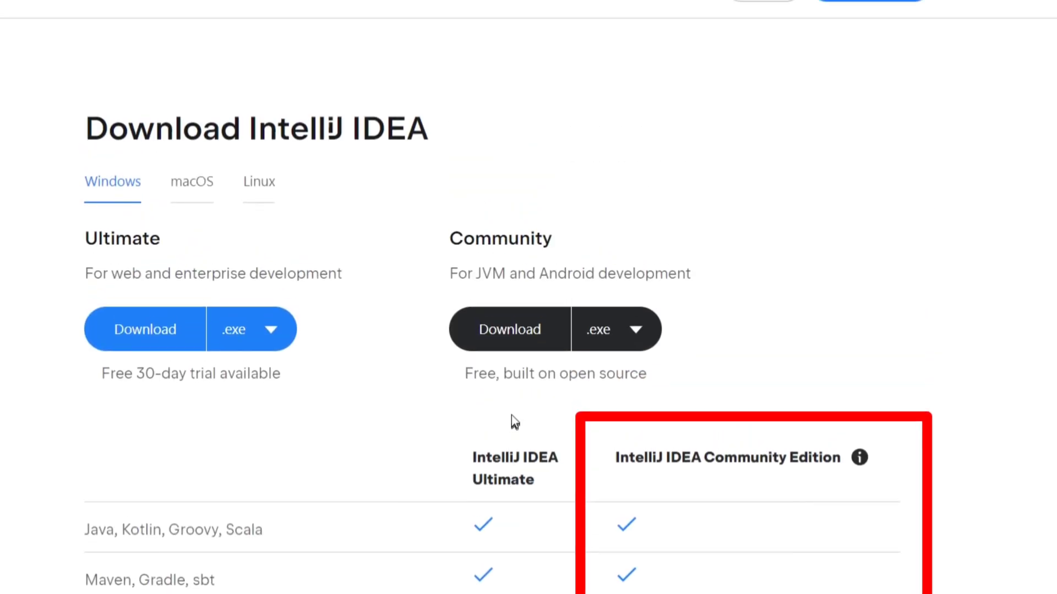
left_click_drag(463, 372, 682, 365)
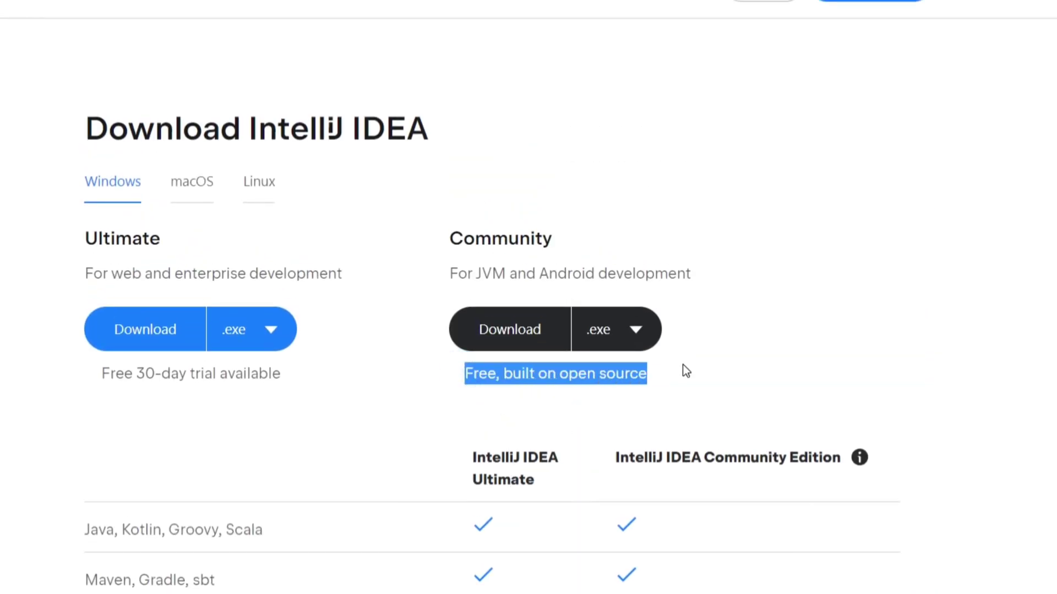
left_click(506, 336)
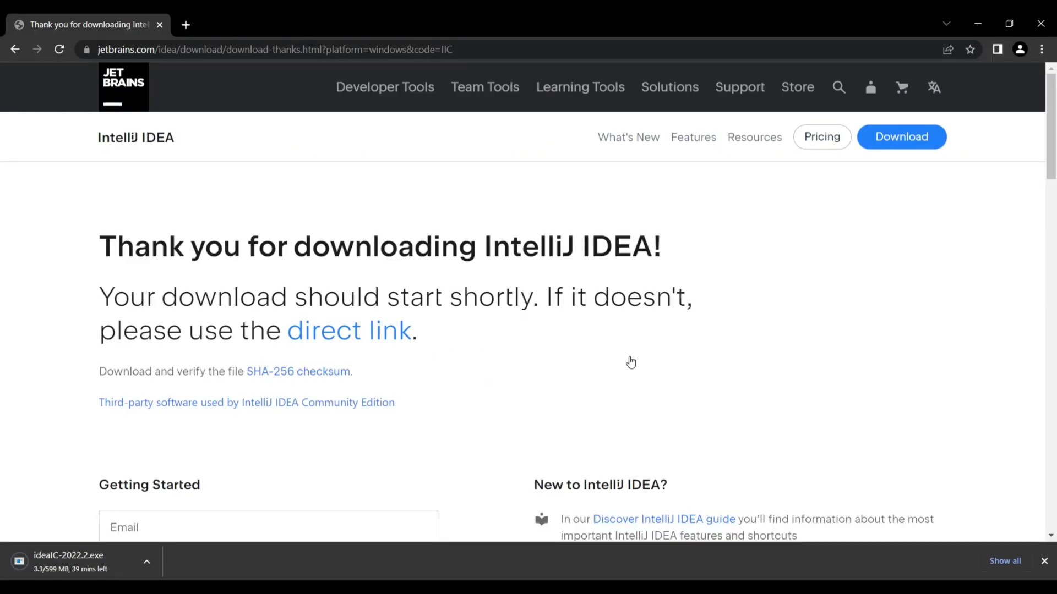
- Show the downloaded ideaIC-2022.2.exe in its folder from the browser's download list and run it
key("ctrl+j")
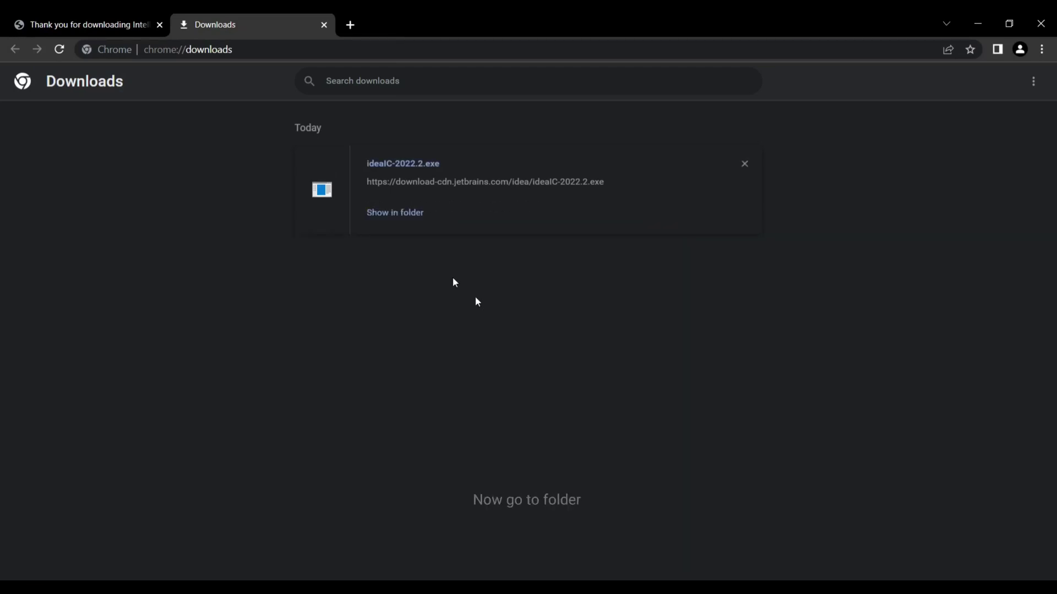
left_click(404, 214)
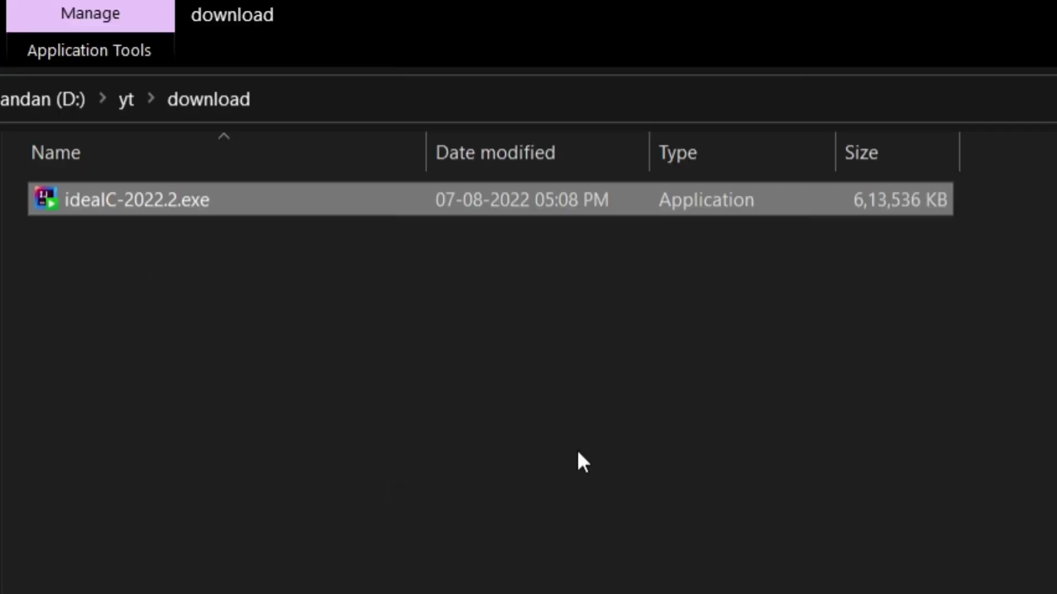
left_click(578, 451)
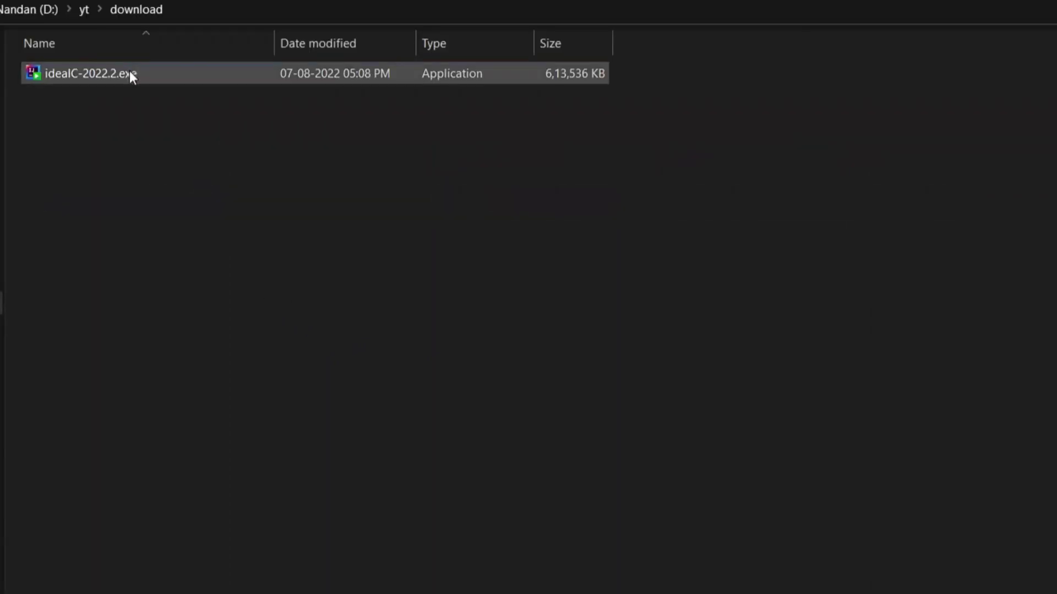
left_click(130, 73)
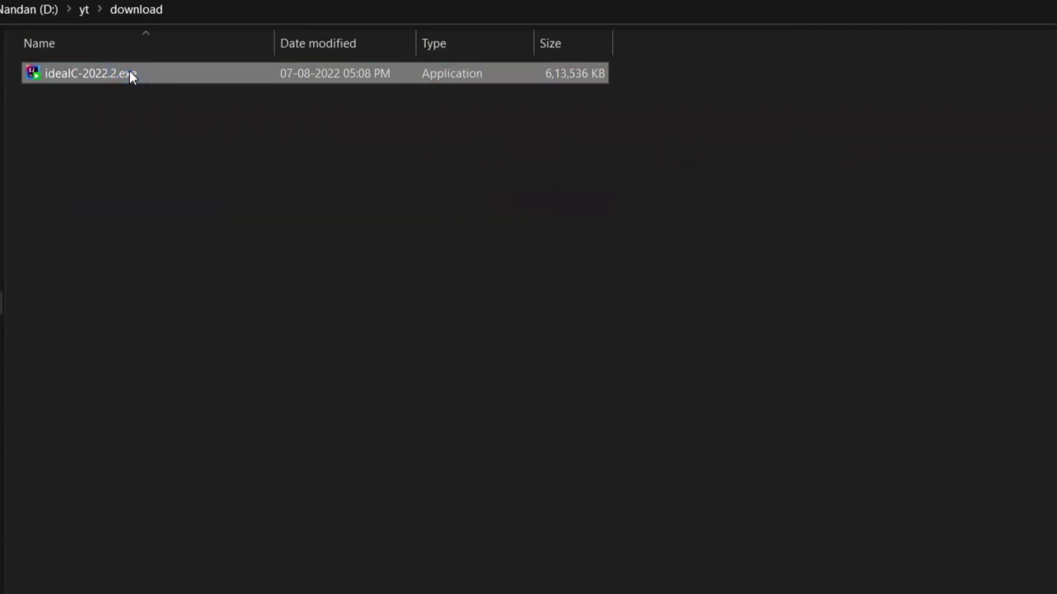
right_click(130, 72)
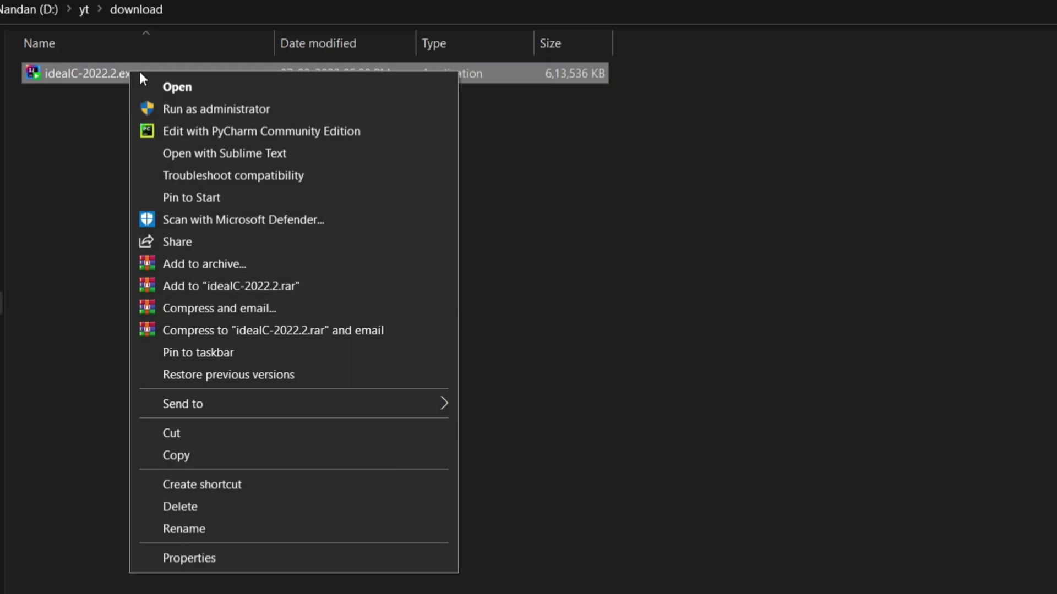
left_click(183, 90)
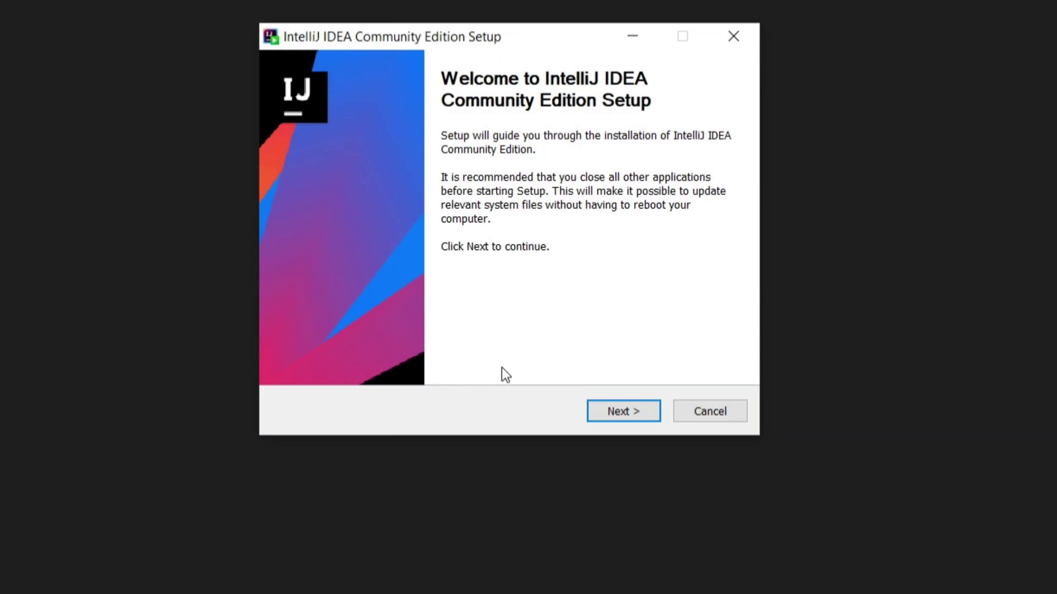
- Keep the default install folder and enable every installation option in the setup wizard except the .groovy association
left_click(629, 417)
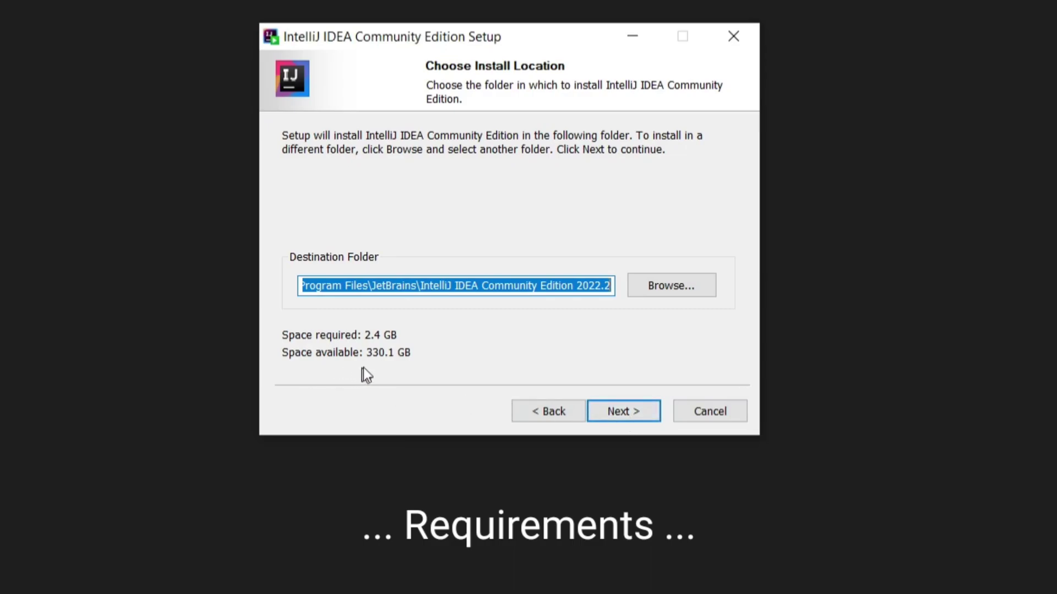
left_click(599, 414)
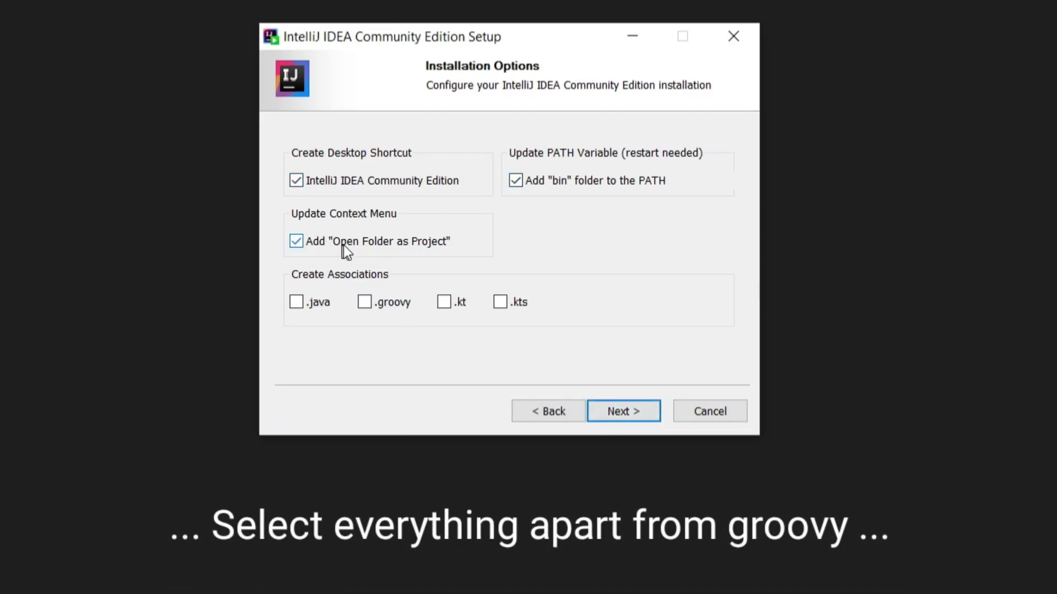
left_click(298, 302)
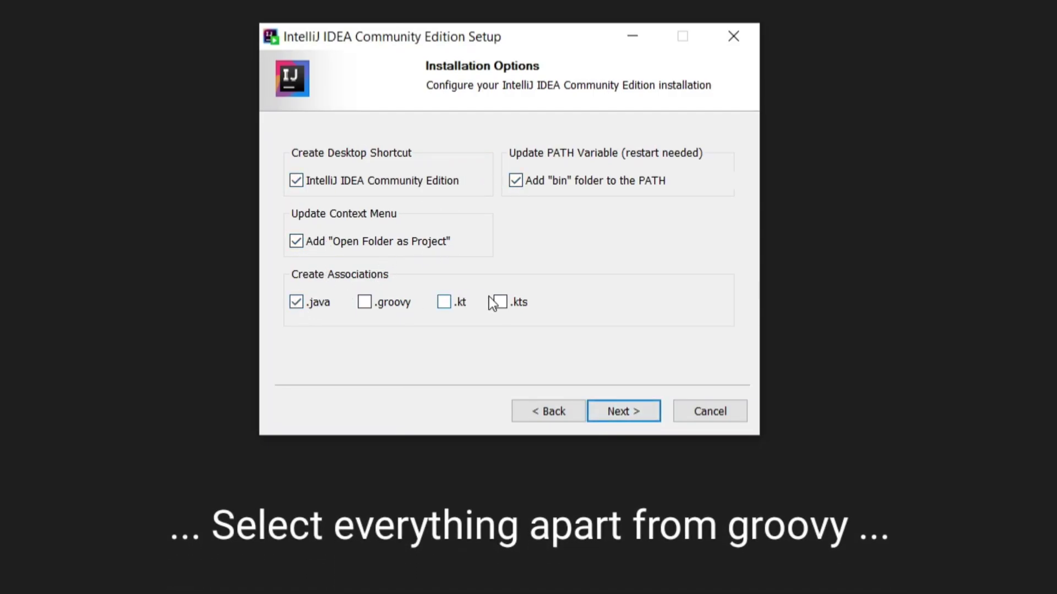
left_click(444, 303)
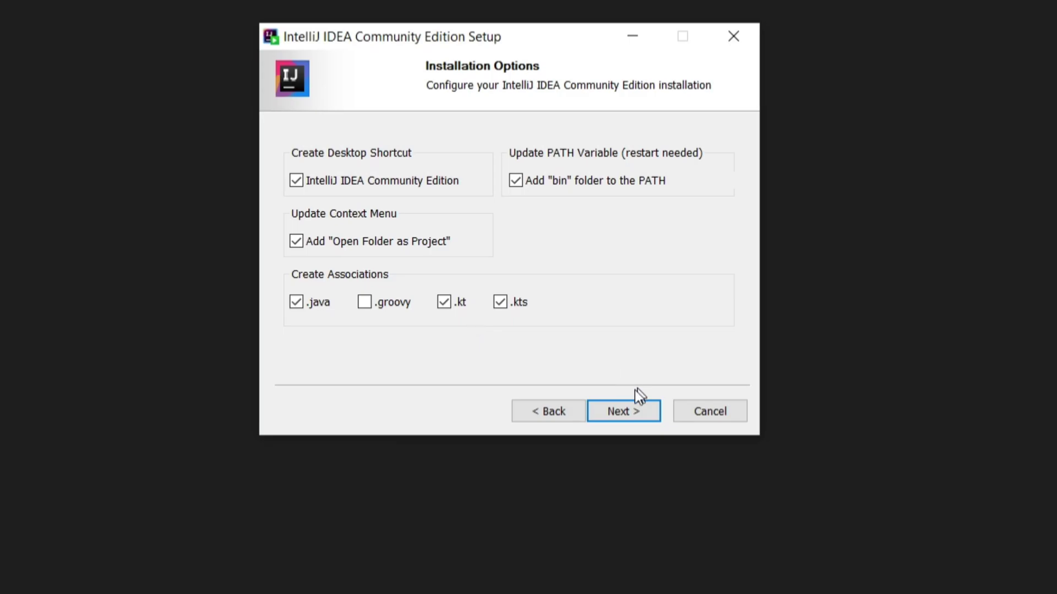
left_click(626, 408)
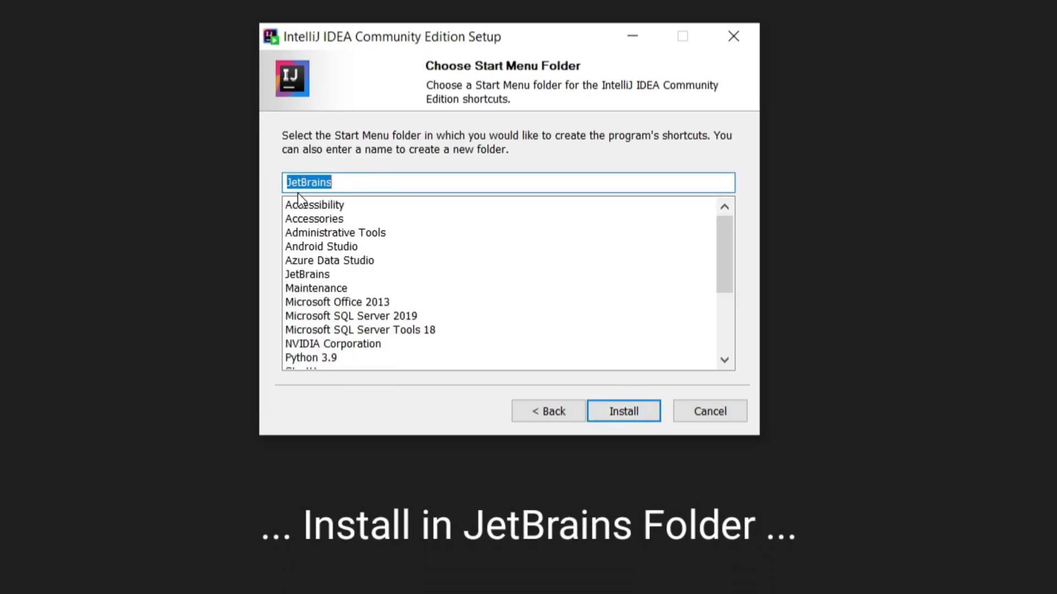
- Install with the JetBrains Start Menu folder, show the installation details, and complete the setup
left_click(652, 417)
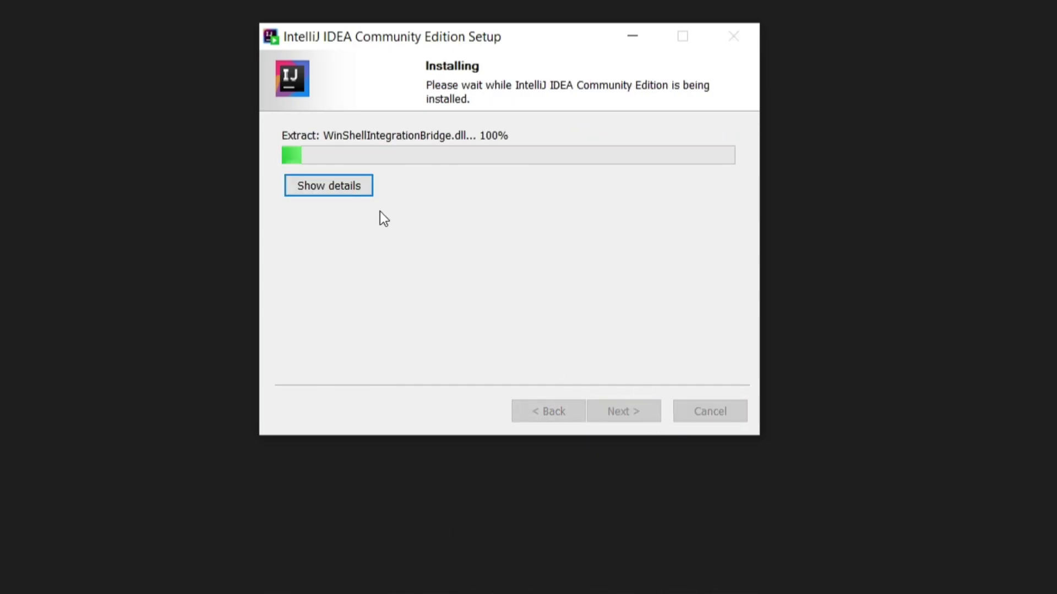
left_click(364, 193)
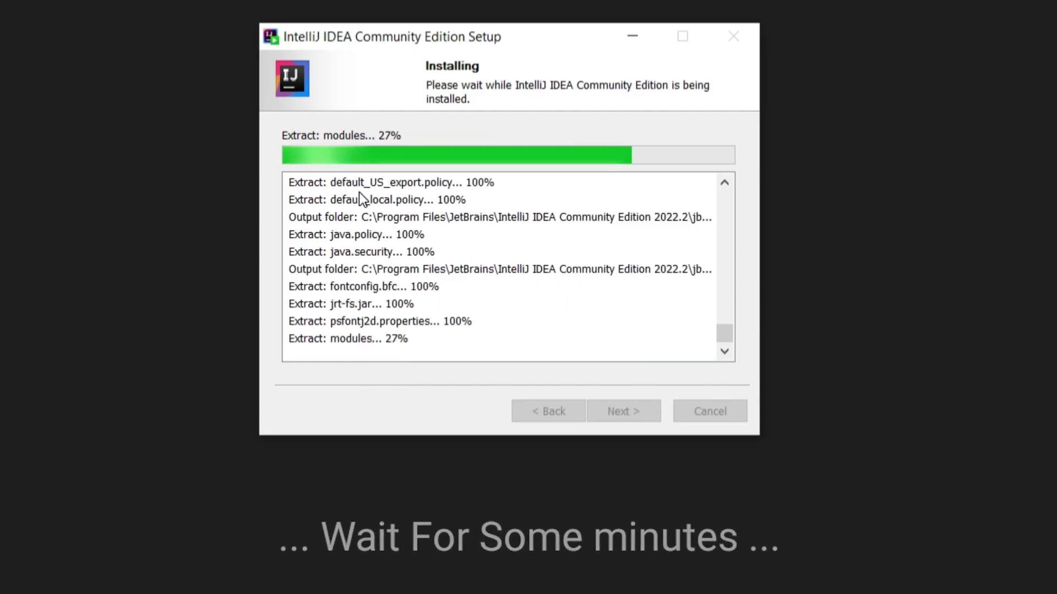
left_click(450, 213)
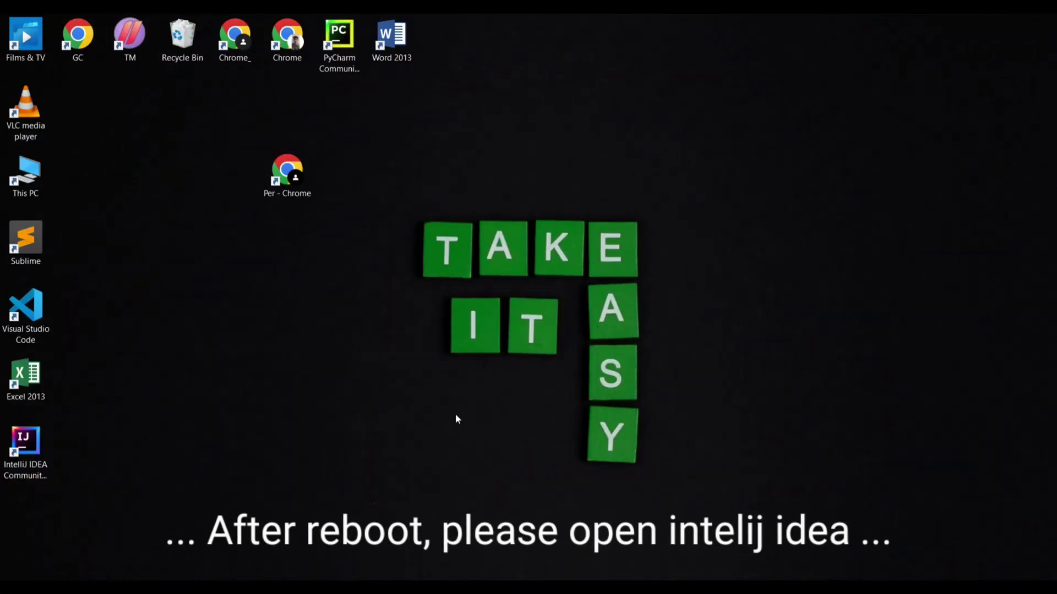
- Move the IntelliJ IDEA Community Edition 2022.2 desktop shortcut next to the "Per - Chrome" shortcut
right_click(175, 282)
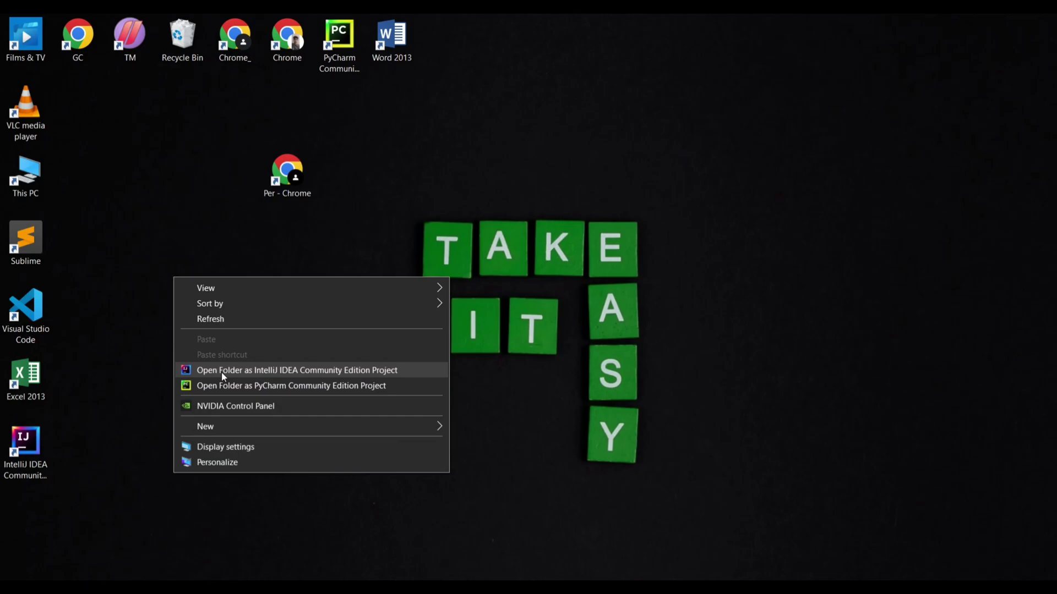
left_click(33, 443)
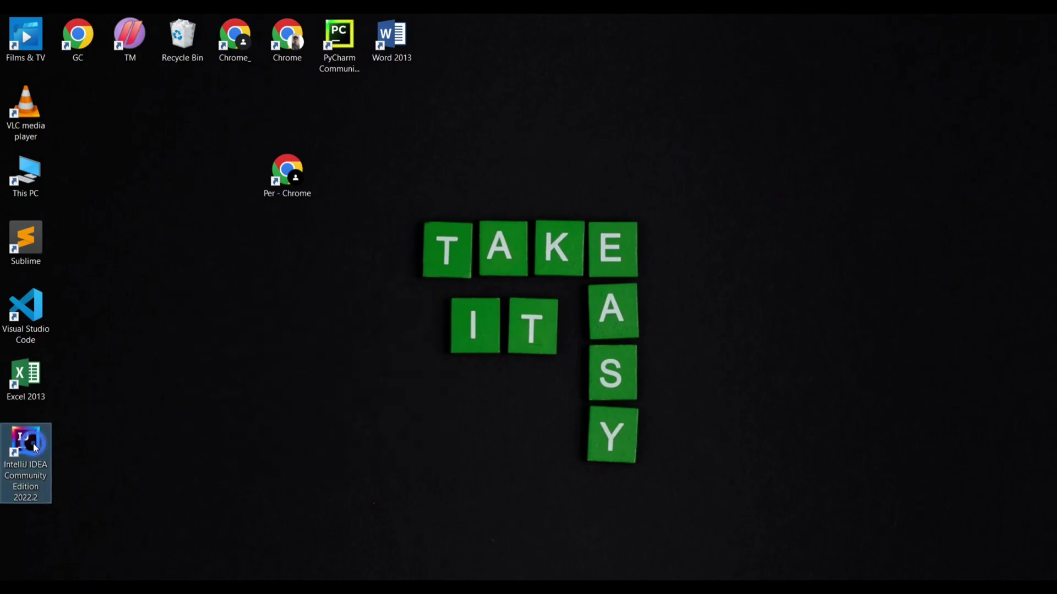
left_click_drag(32, 442, 357, 177)
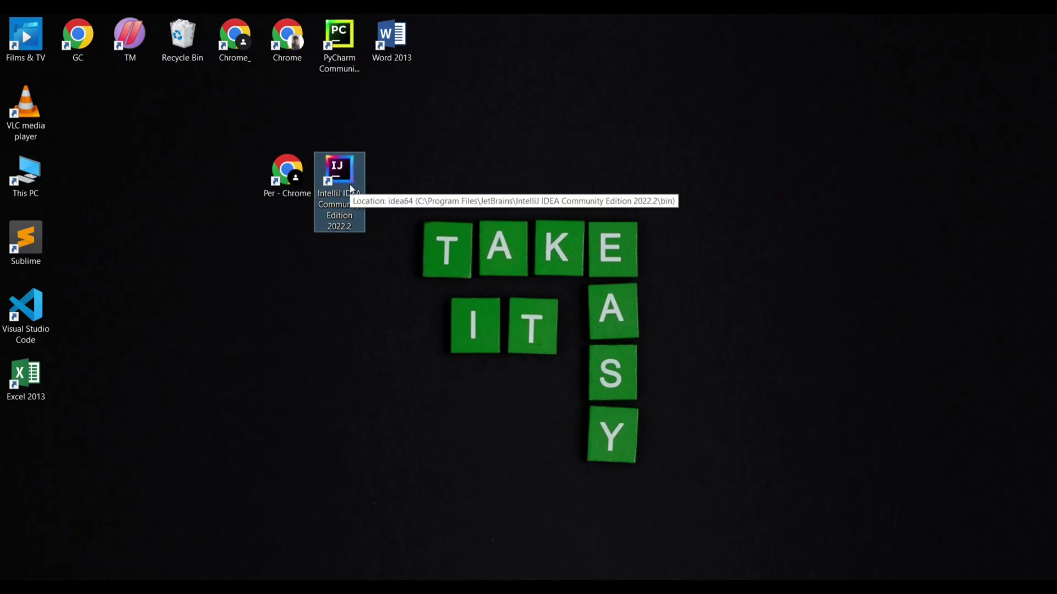
- Launch IntelliJ IDEA Community Edition 2022.2 from the desktop without importing settings, and maximize its welcome window
double_click(350, 189)
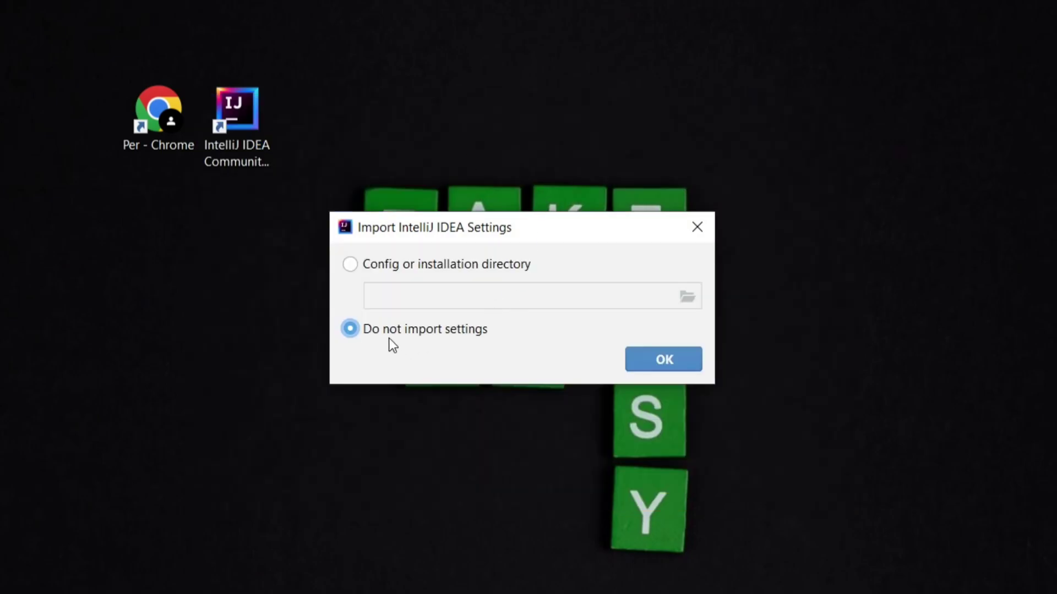
left_click(664, 359)
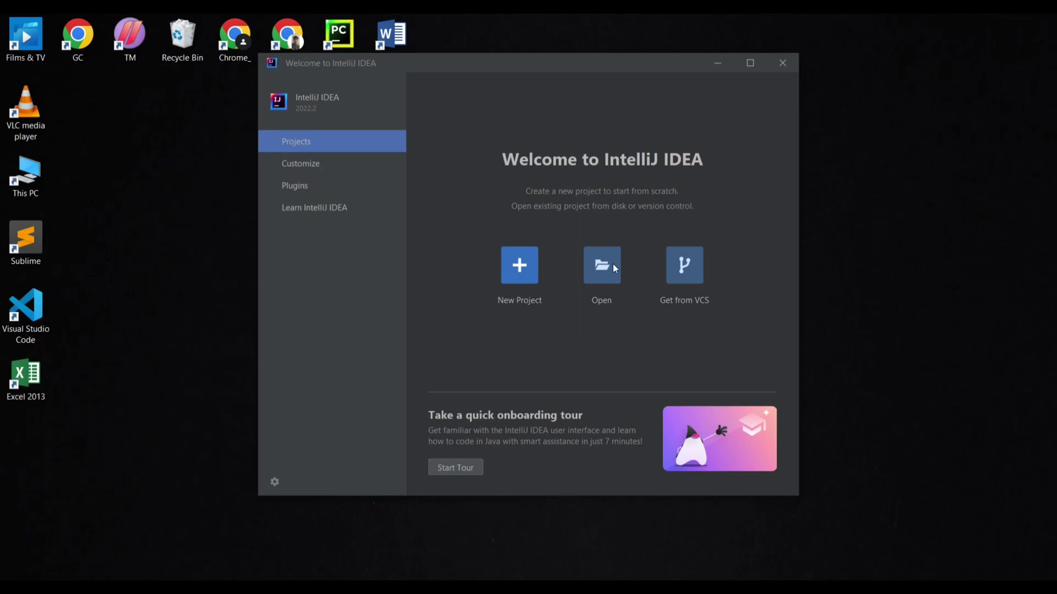
left_click(755, 63)
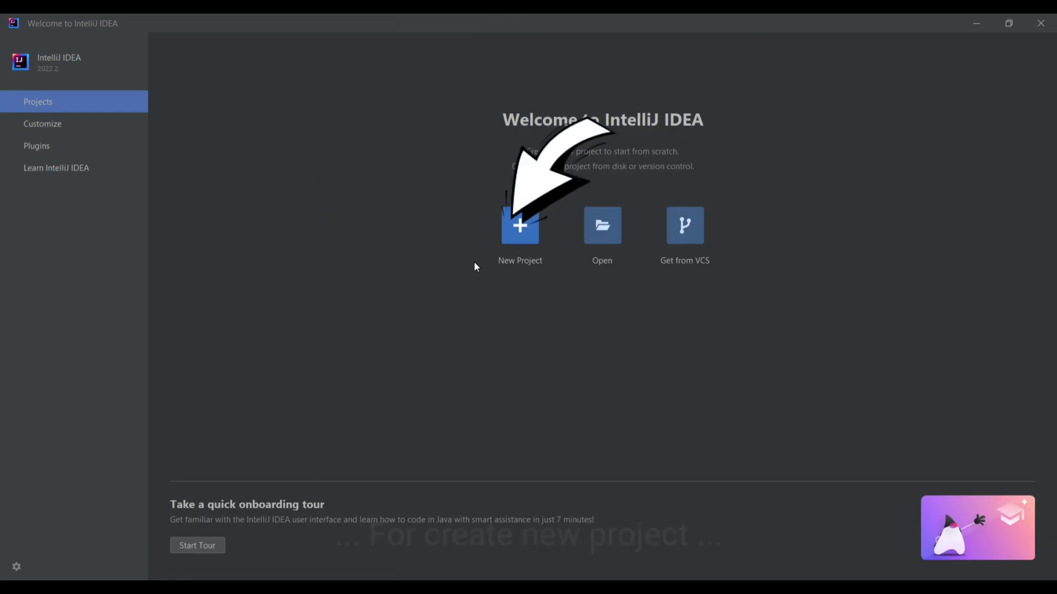
- Start a new project named demo_project in the default location, with Git repository creation enabled
left_click(522, 229)
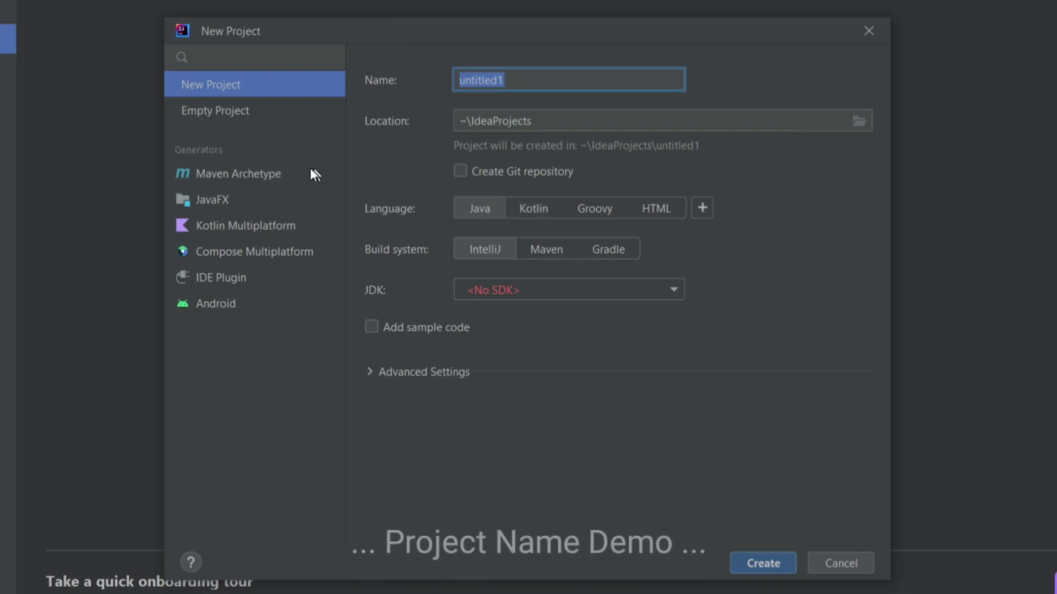
left_click(214, 73)
double_click(562, 82)
type("demo")
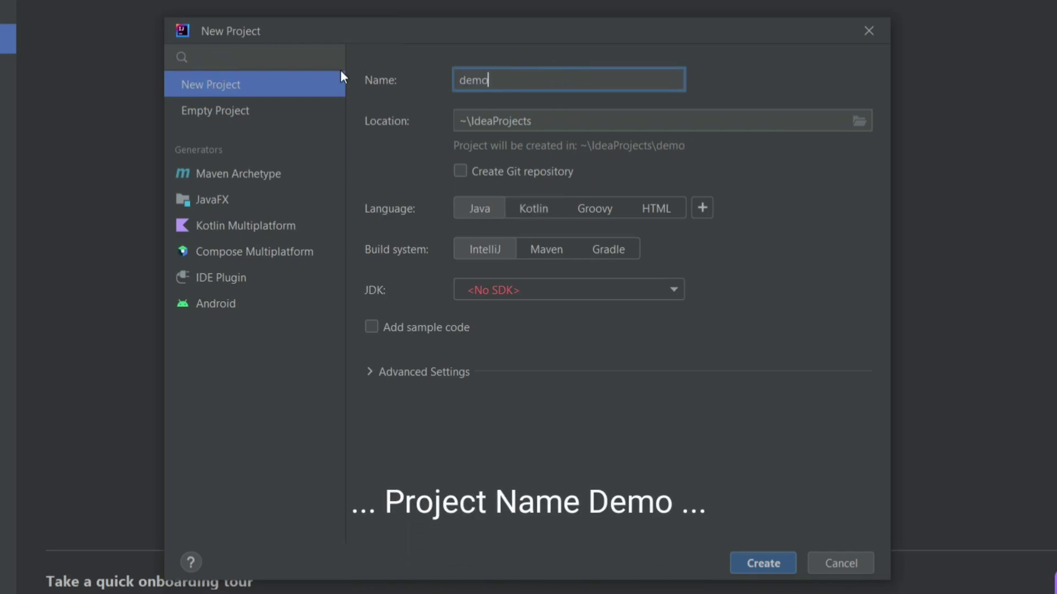
type("_project")
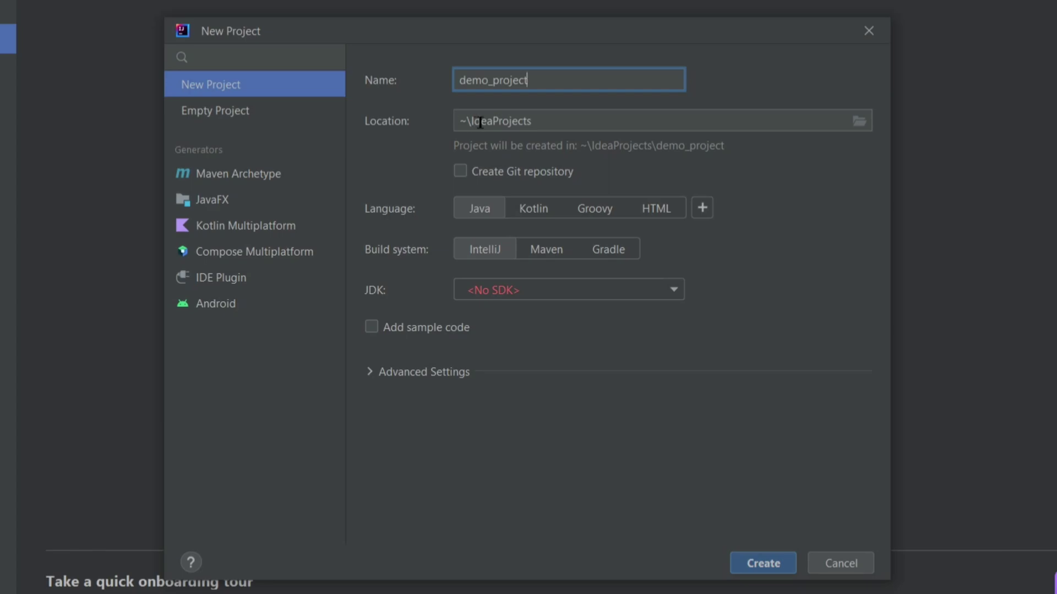
left_click(462, 170)
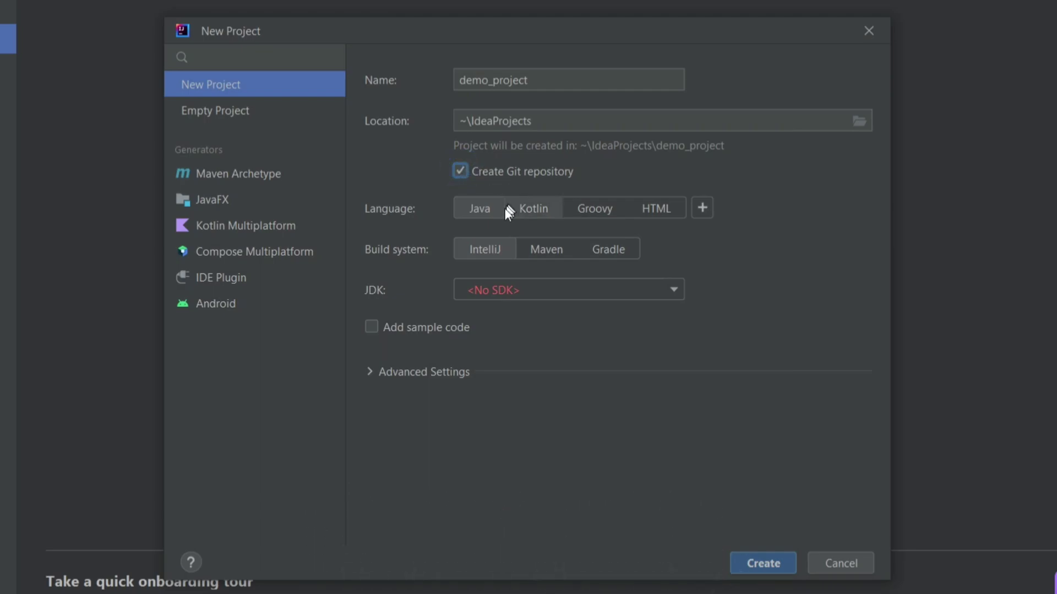
- Download JDK version 18 from the vendor Oracle OpenJDK (18.0.2) into the default location
left_click(490, 287)
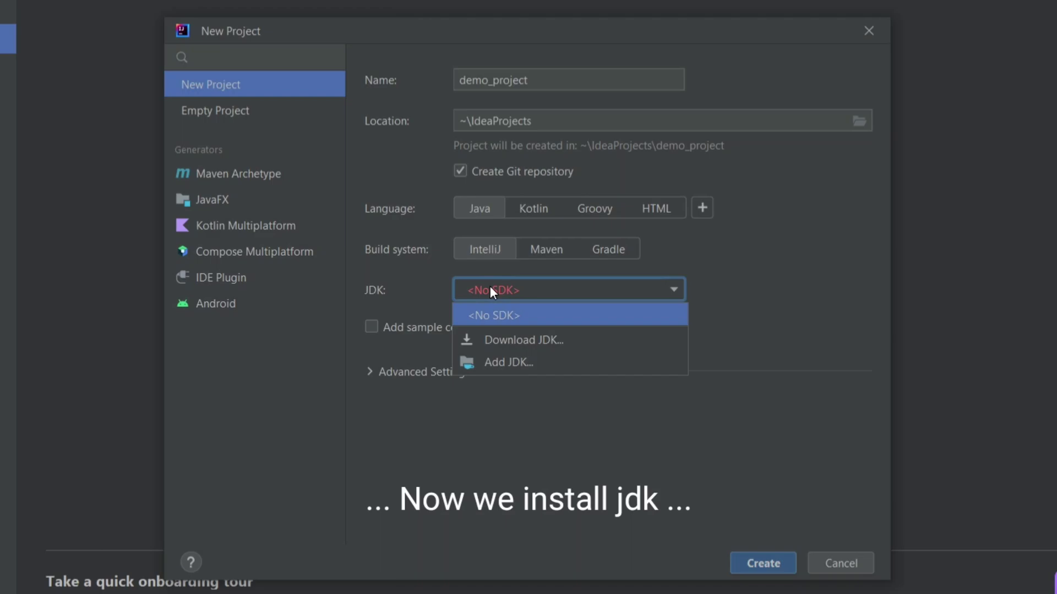
left_click(489, 344)
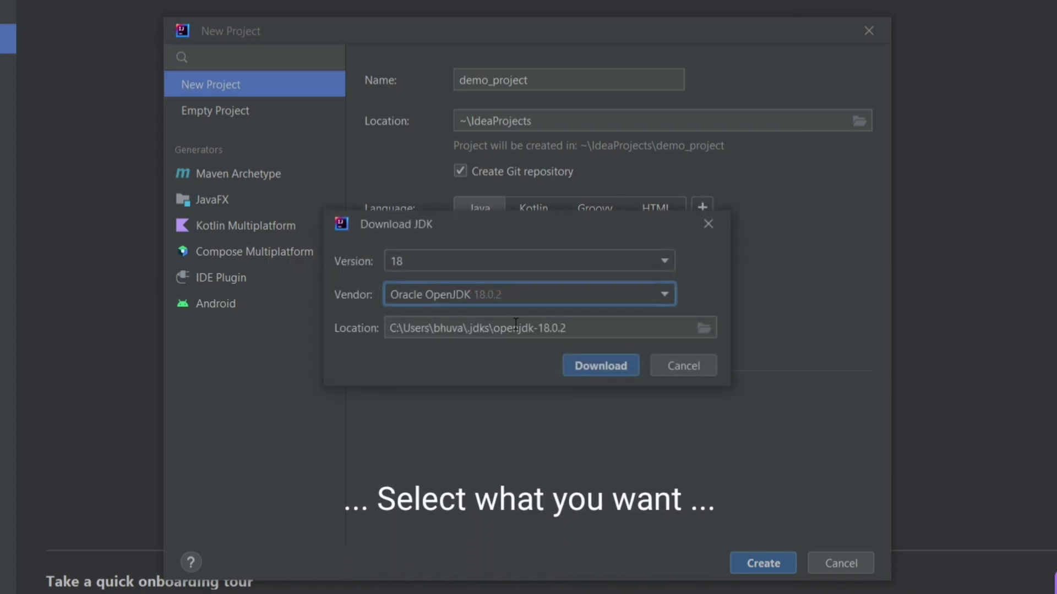
left_click(525, 299)
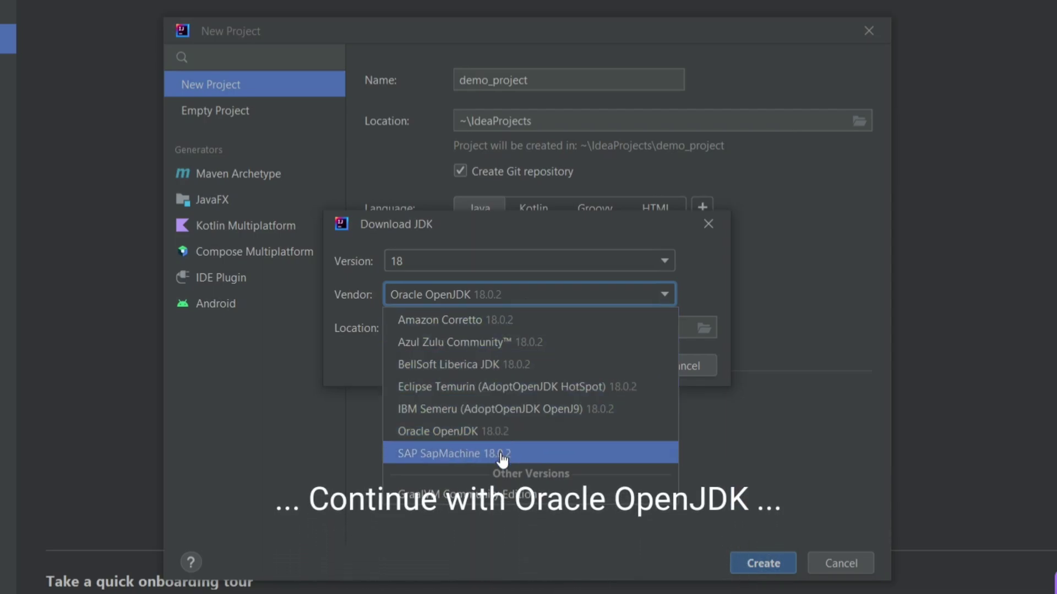
left_click(520, 298)
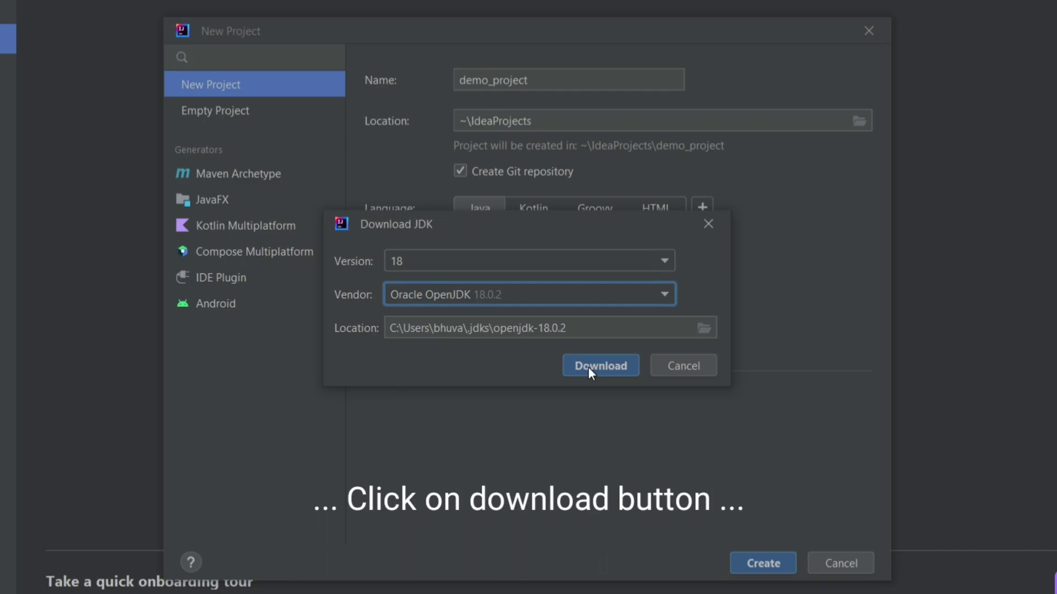
left_click(636, 256)
left_click(635, 256)
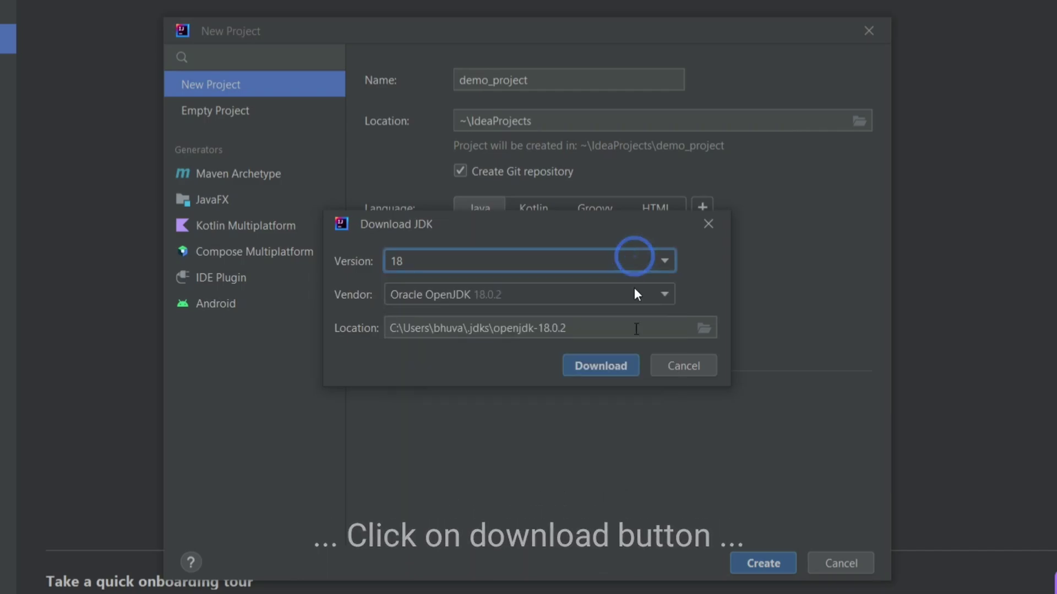
left_click(625, 367)
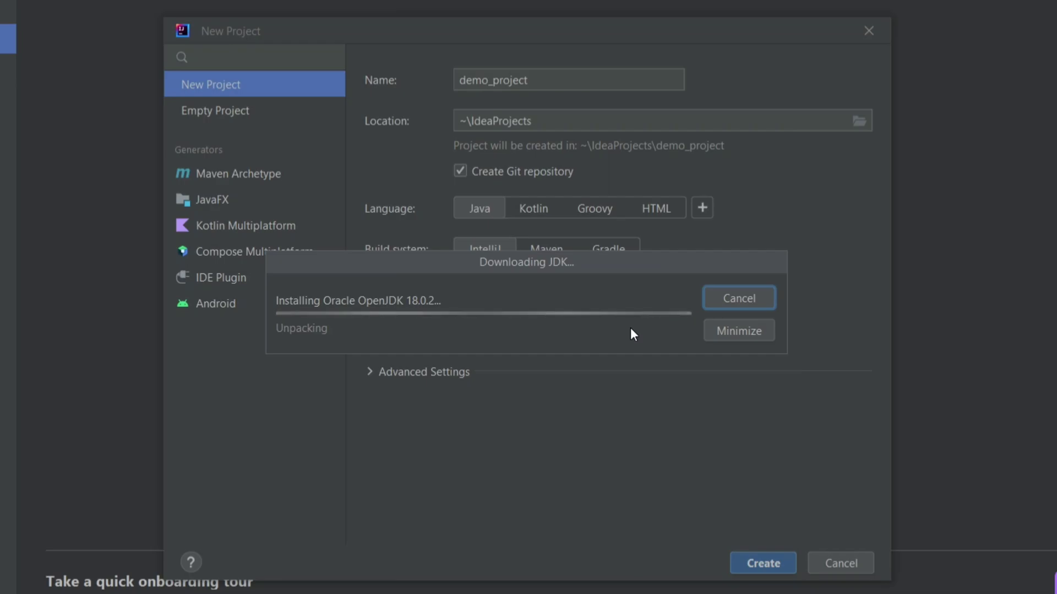
- Set the language to Kotlin, download Oracle OpenJDK 18.0.2 as the project's JDK, and create the project
left_click(530, 209)
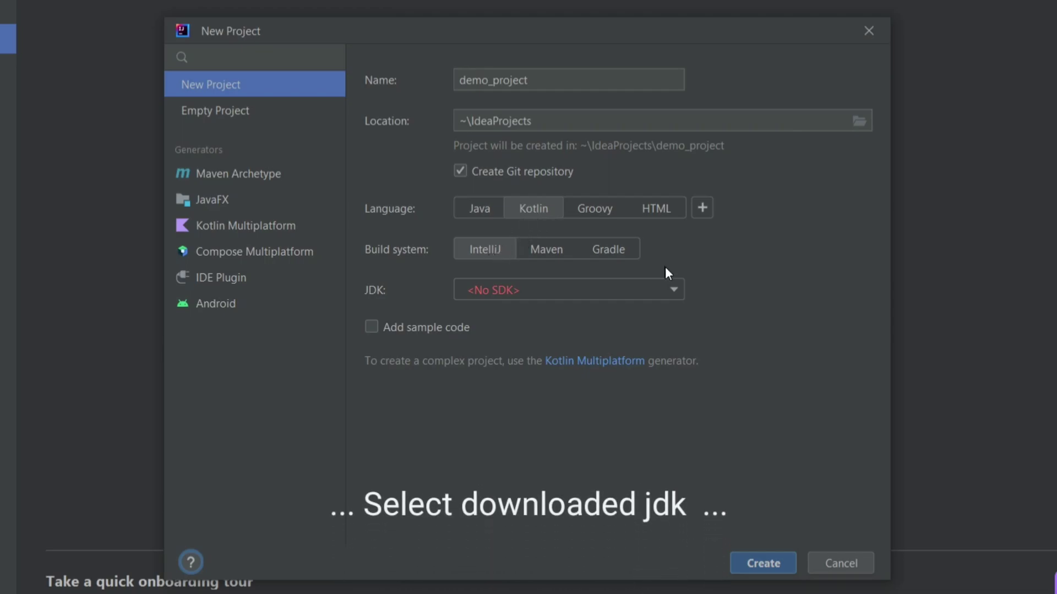
left_click(638, 289)
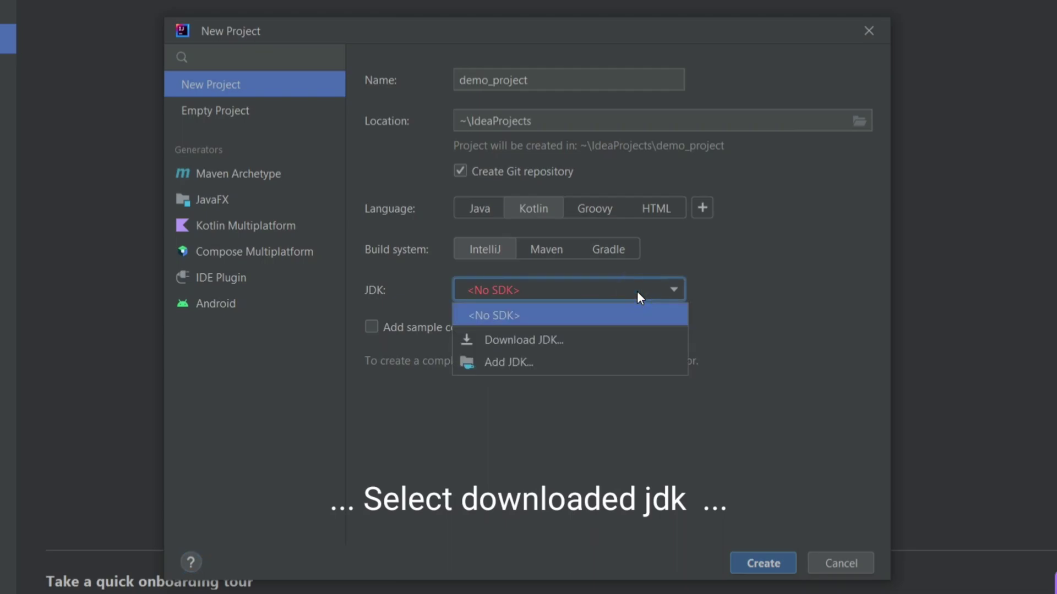
left_click(579, 338)
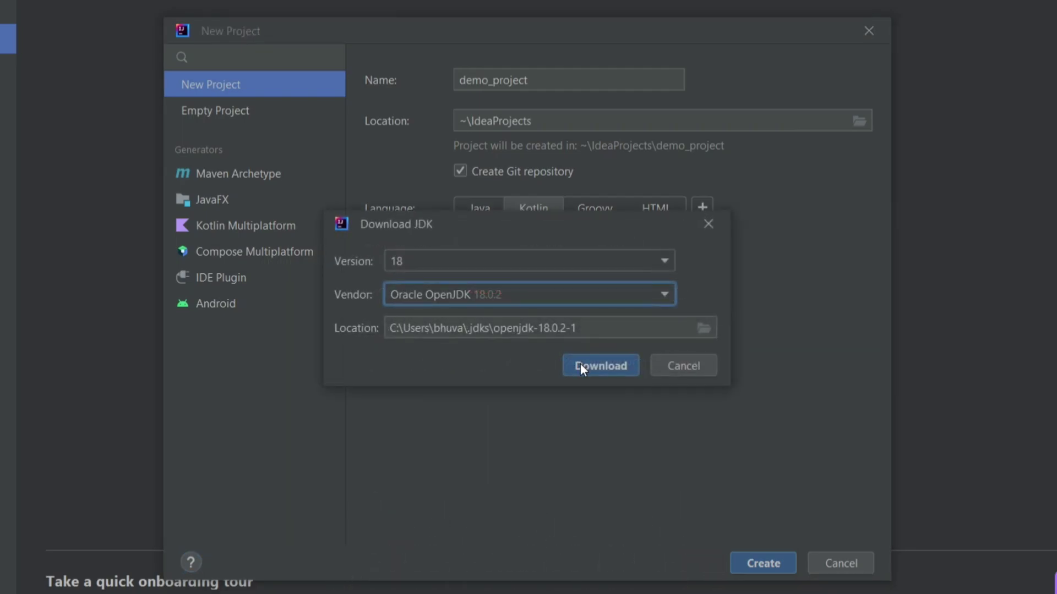
left_click(580, 363)
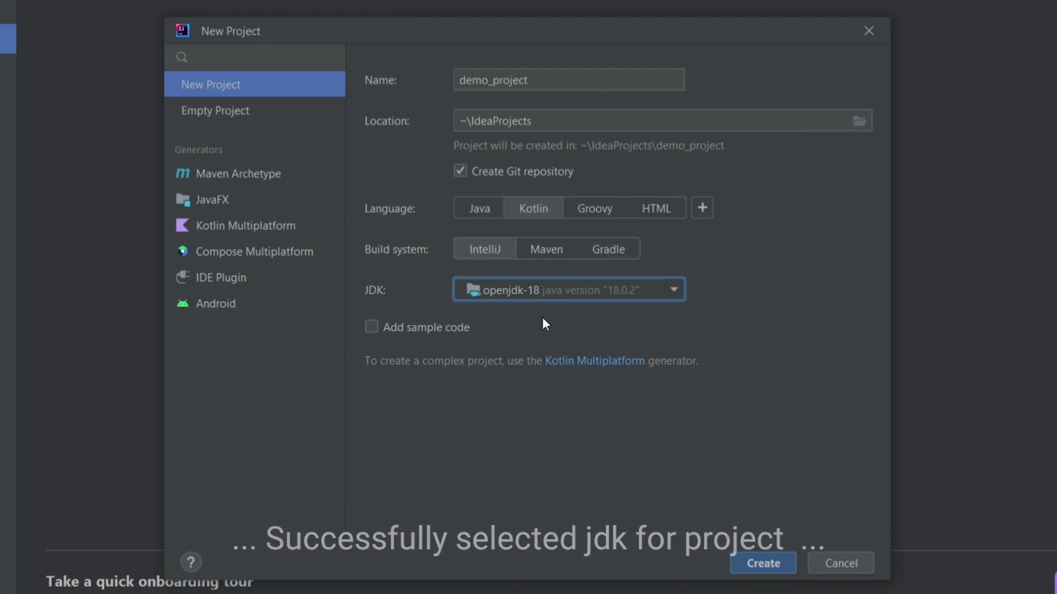
left_click(745, 567)
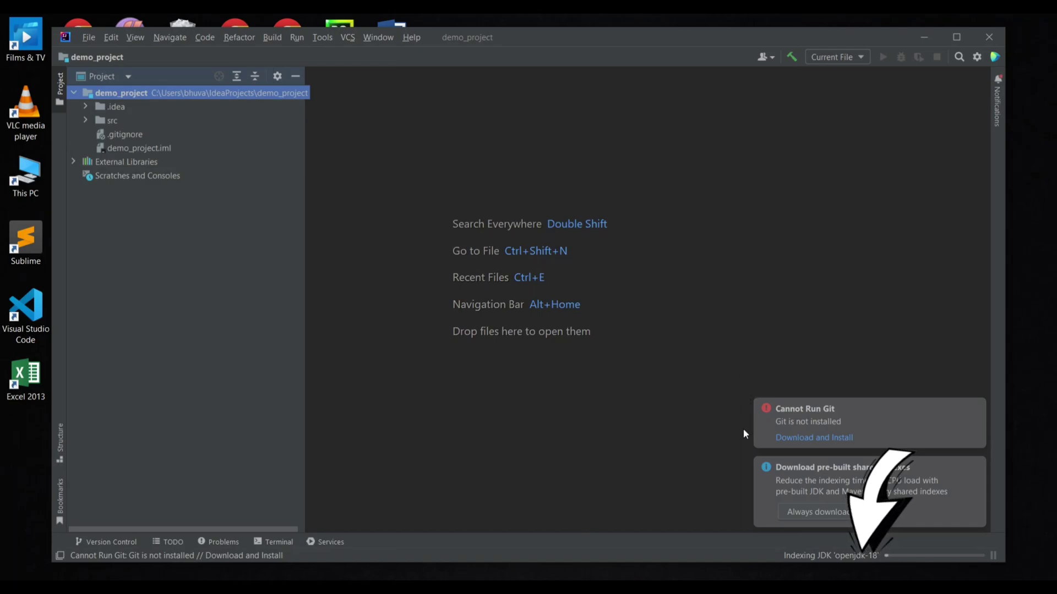
- Check the background indexing task and examine the contents of the project's .idea and src folders
left_click(888, 556)
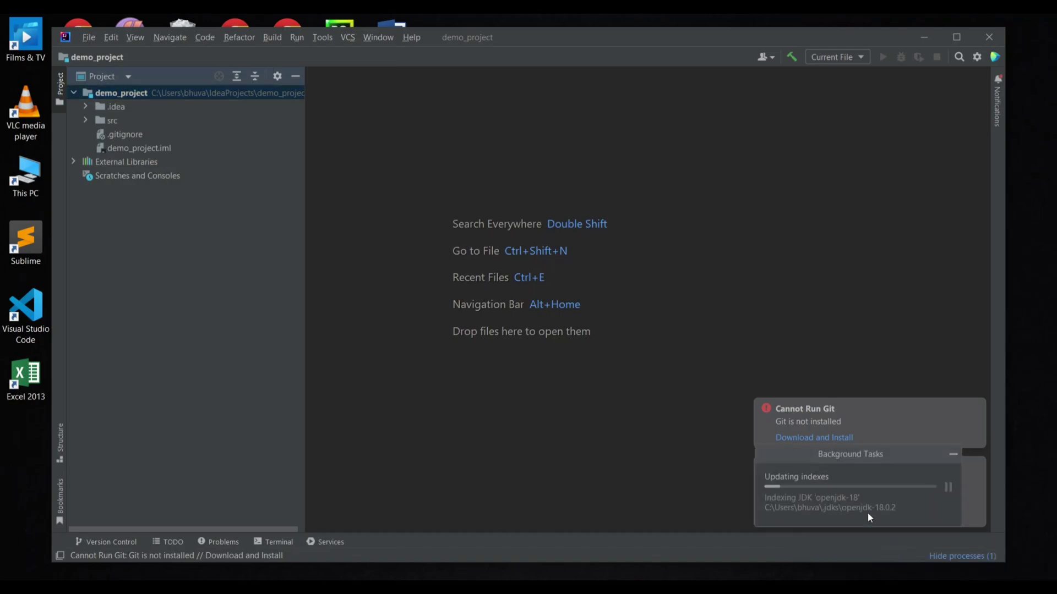
left_click_drag(857, 457, 560, 247)
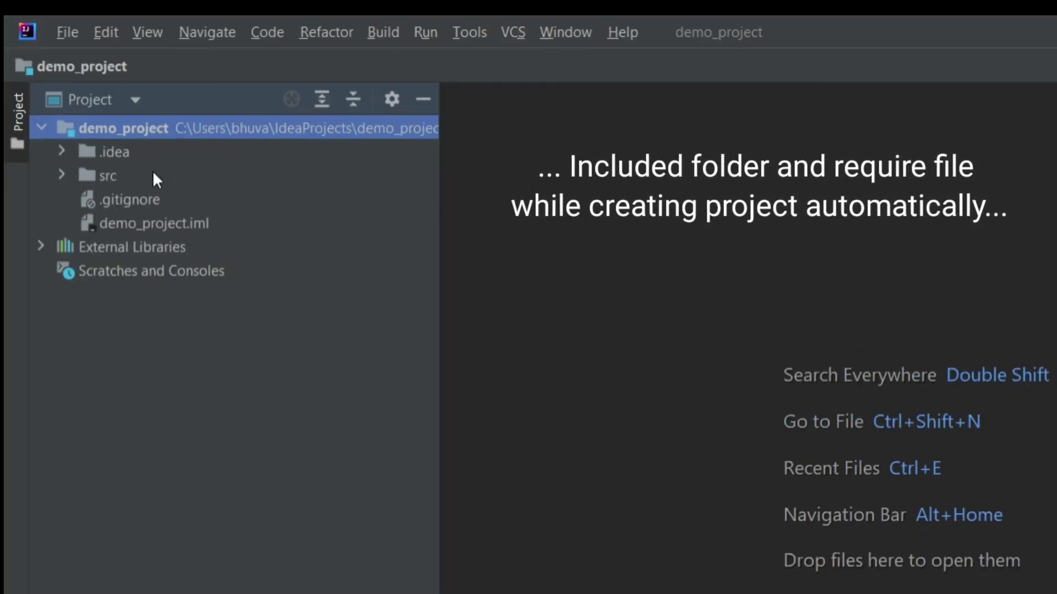
left_click(61, 151)
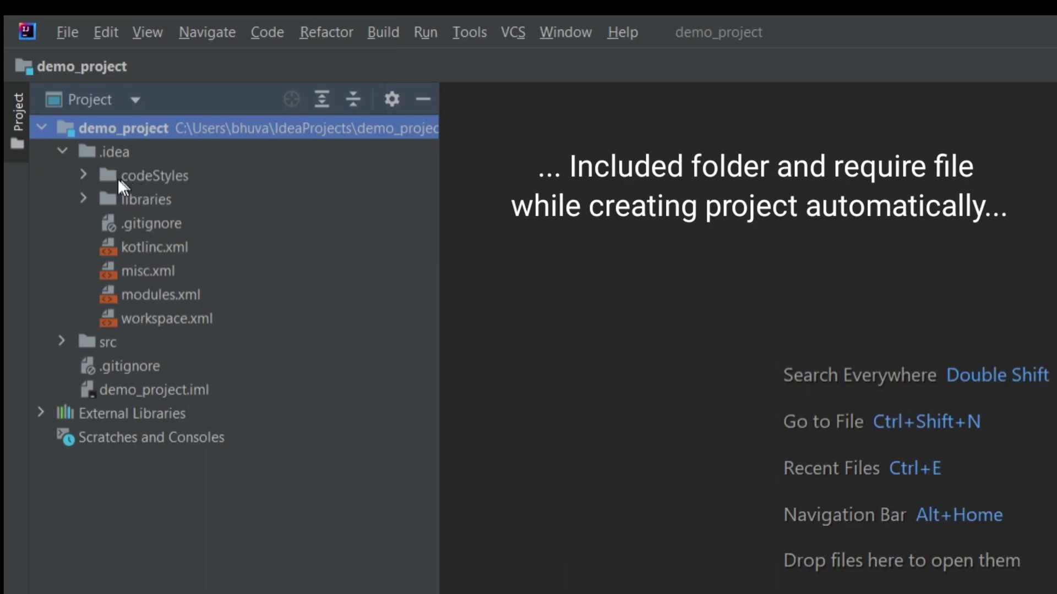
left_click(105, 150)
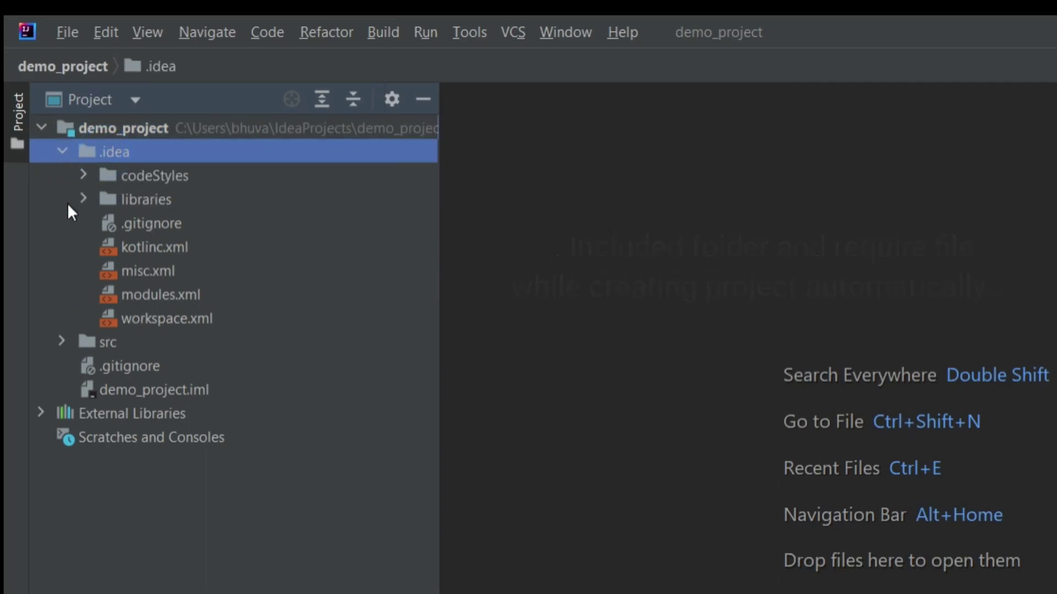
left_click(62, 341)
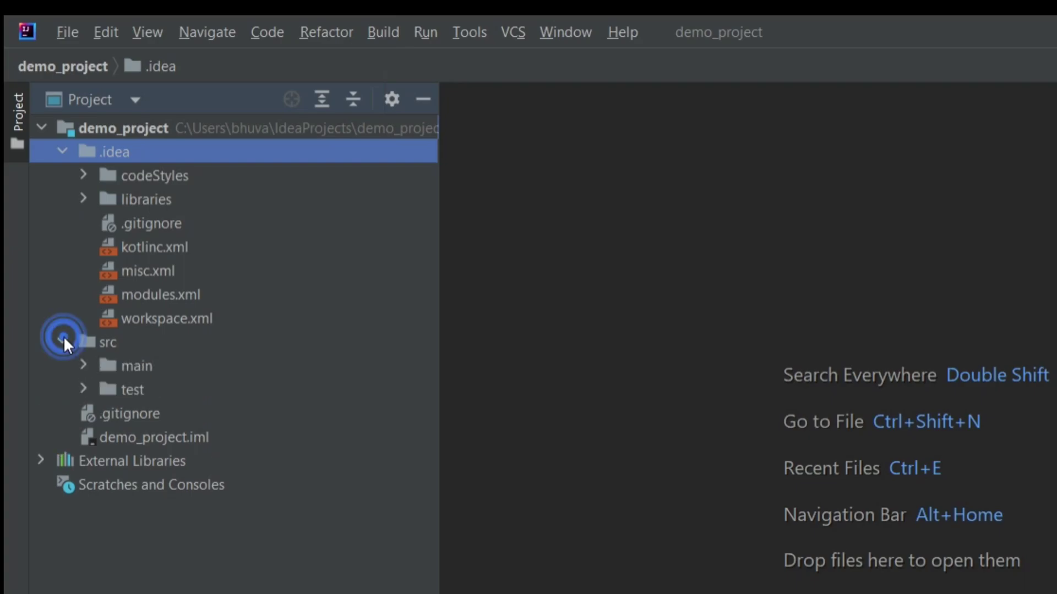
left_click(84, 365)
left_click(148, 389)
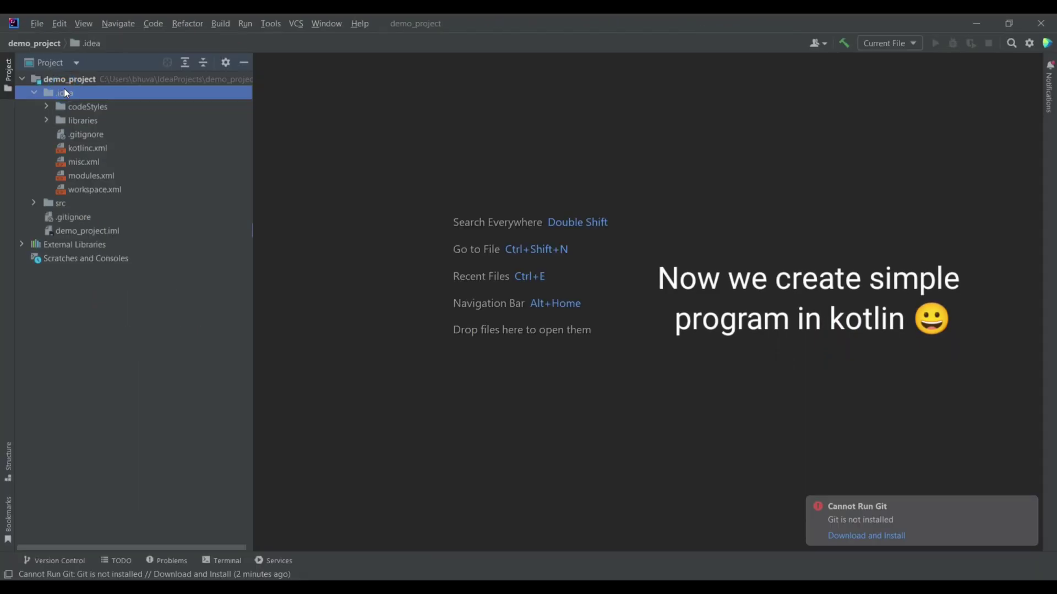
- Create a Kotlin script named demo in the .idea folder, and close its editor
right_click(64, 90)
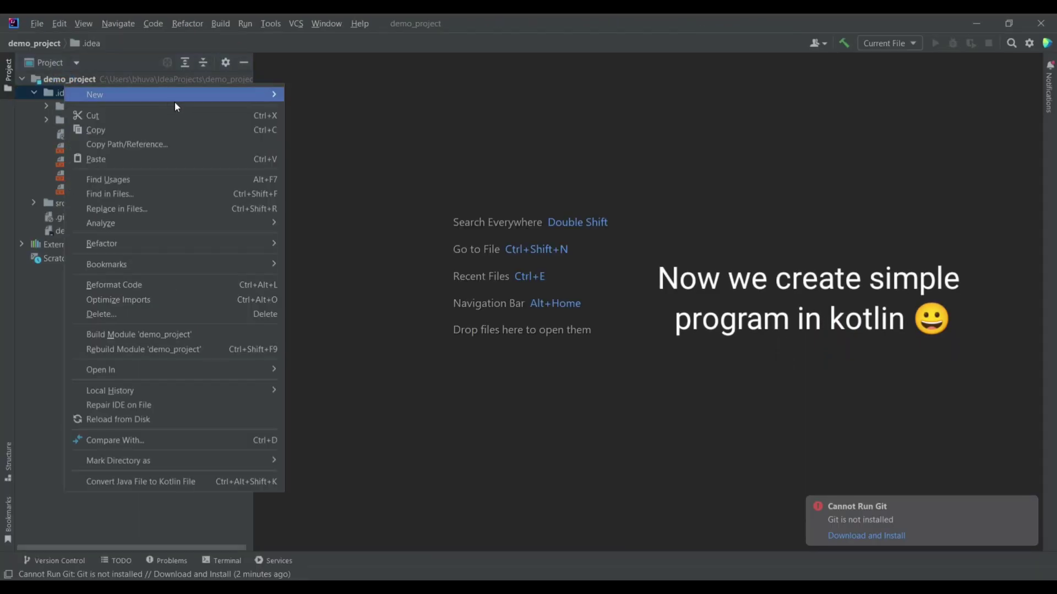
mouse_move(240, 99)
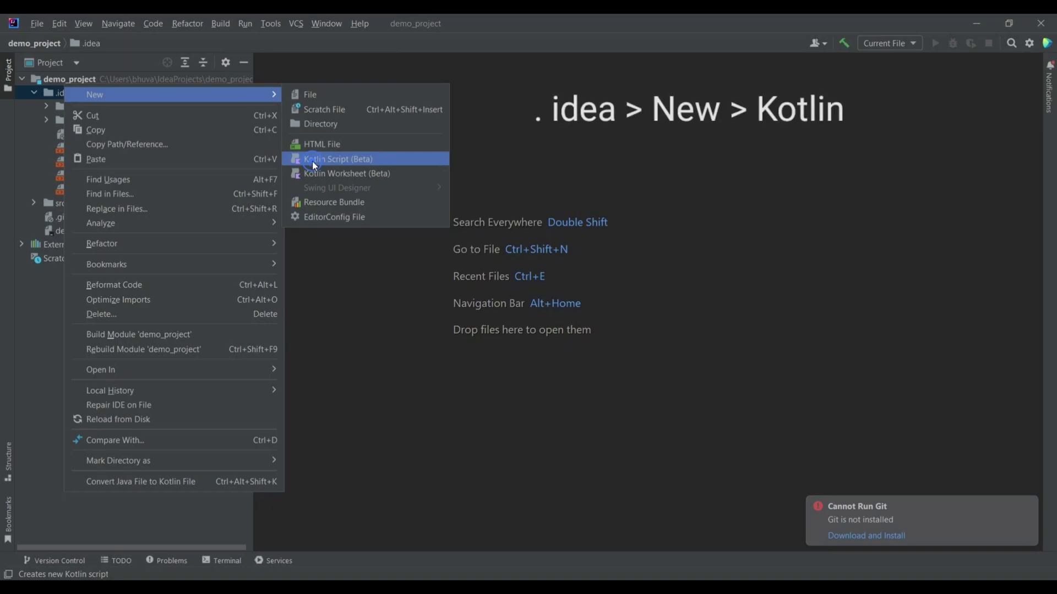
left_click(313, 161)
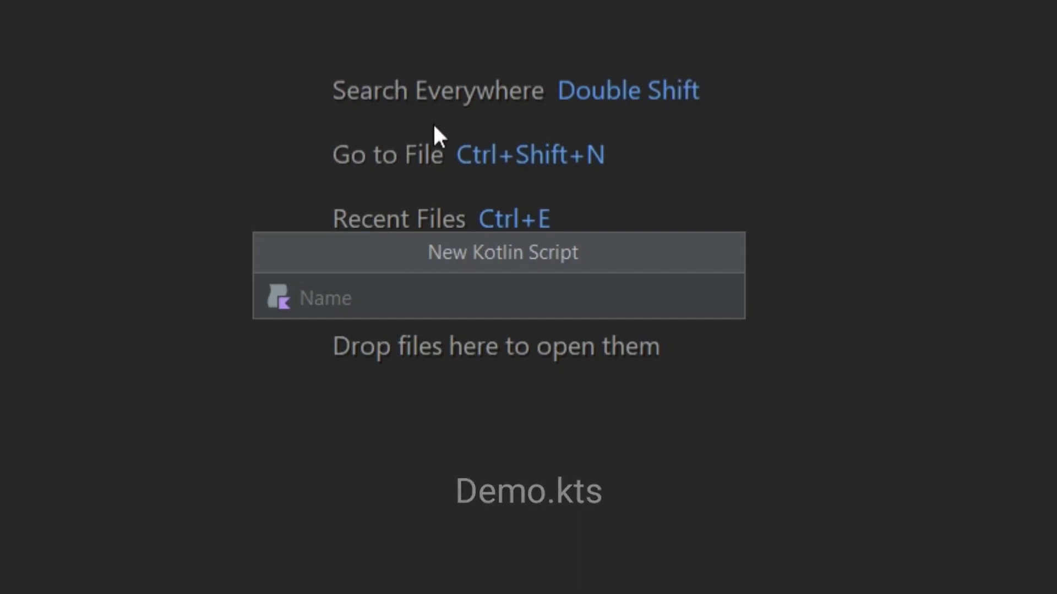
type("demo")
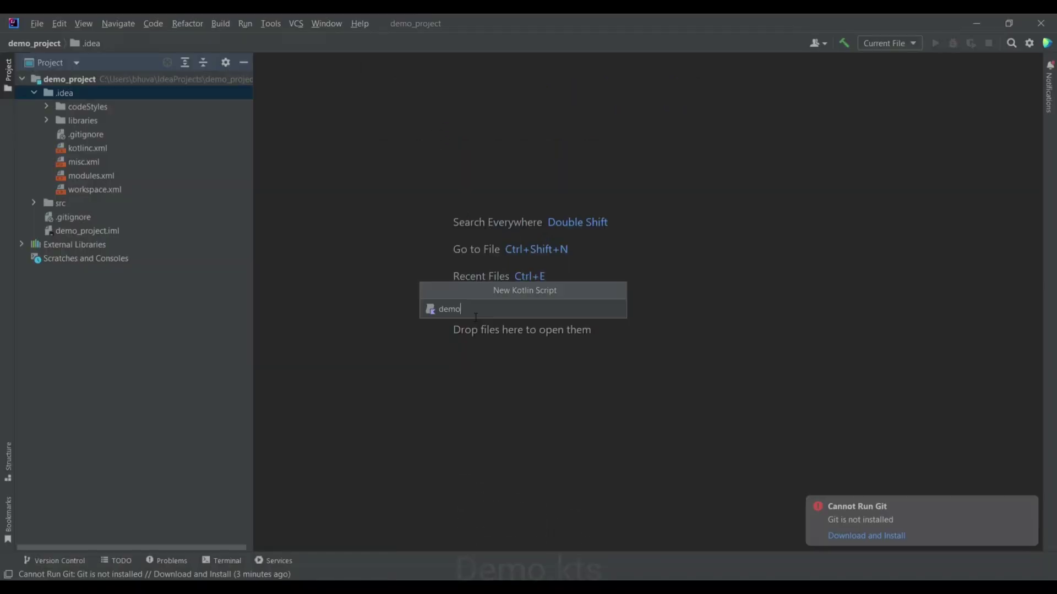
key("Return")
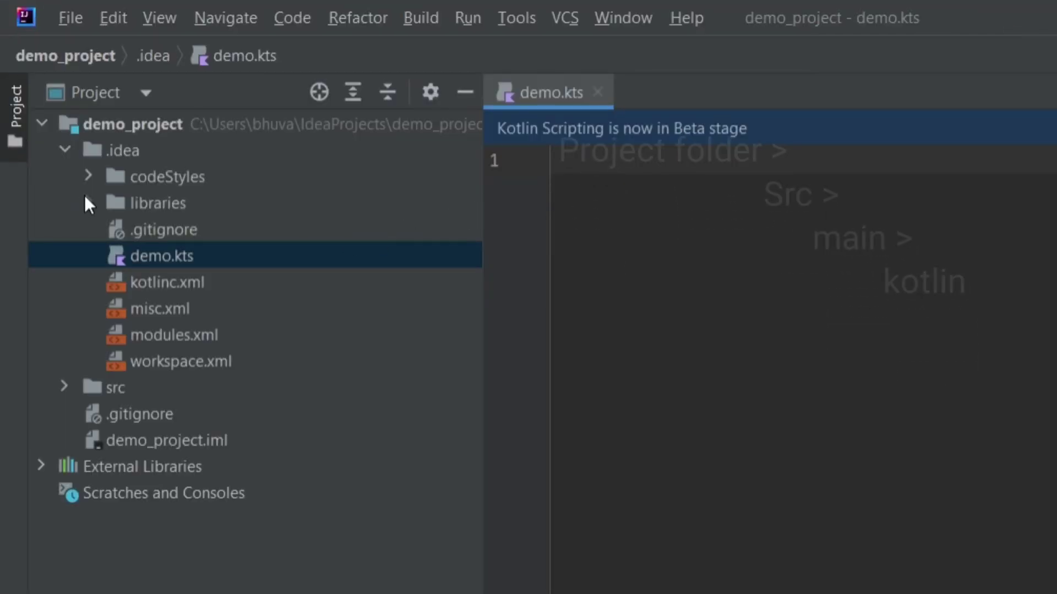
left_click(597, 92)
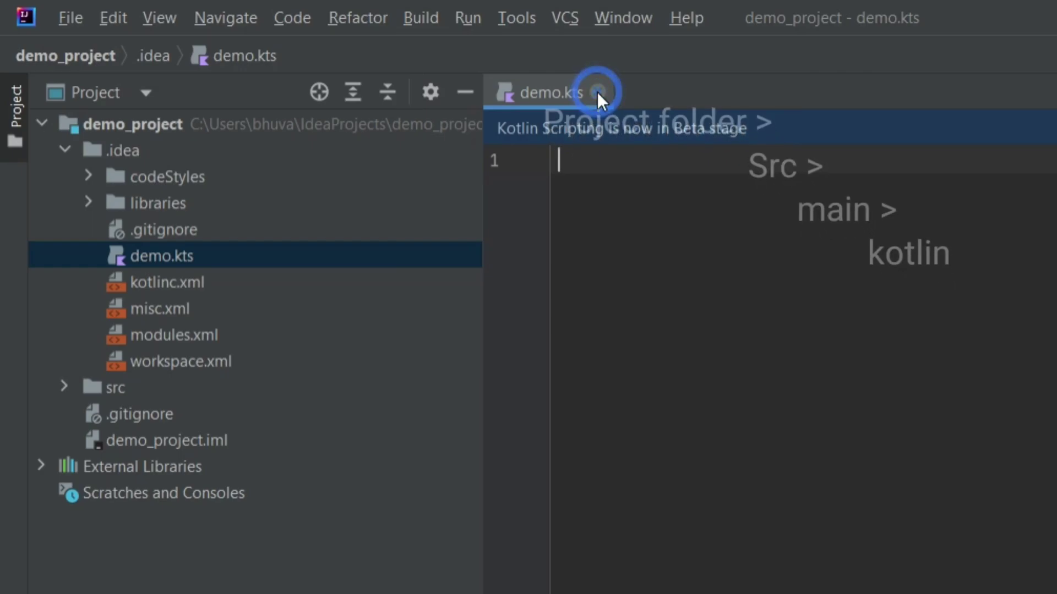
- Create a Kotlin class named demo.kt in the src/main/kotlin folder
left_click(72, 388)
left_click(64, 386)
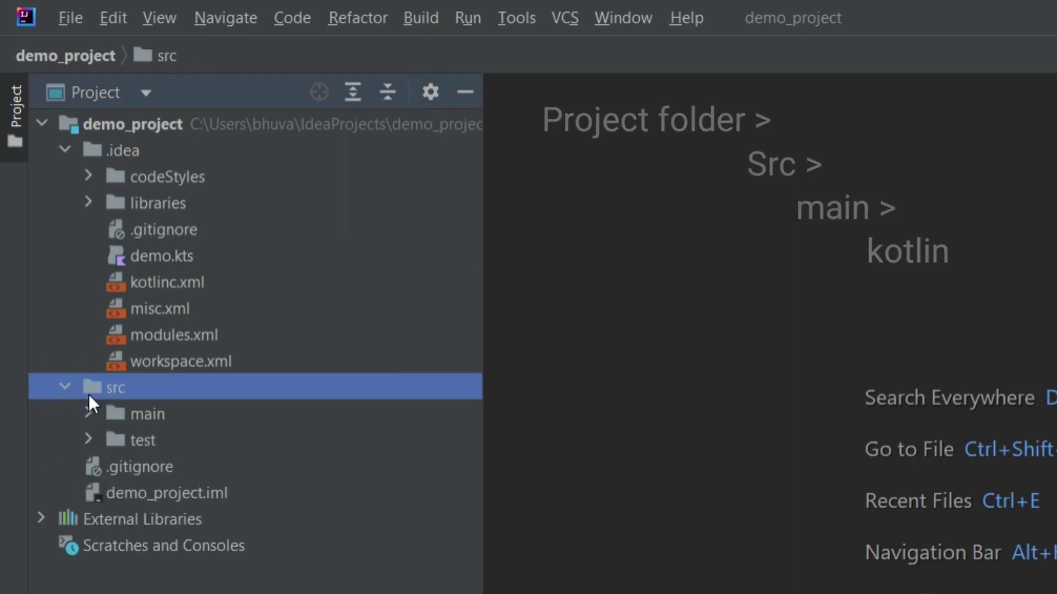
left_click(90, 414)
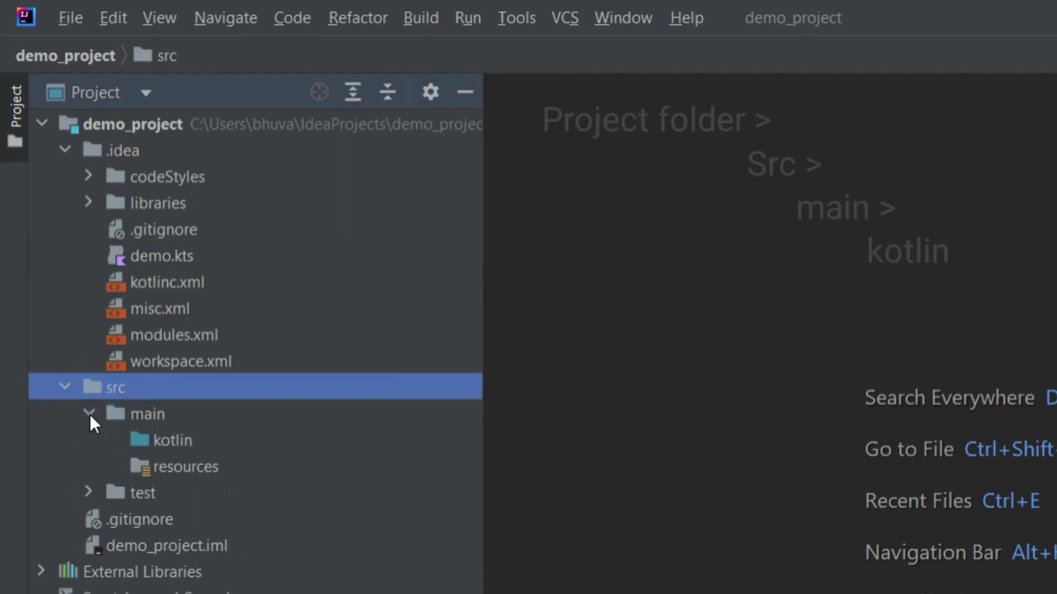
left_click(139, 438)
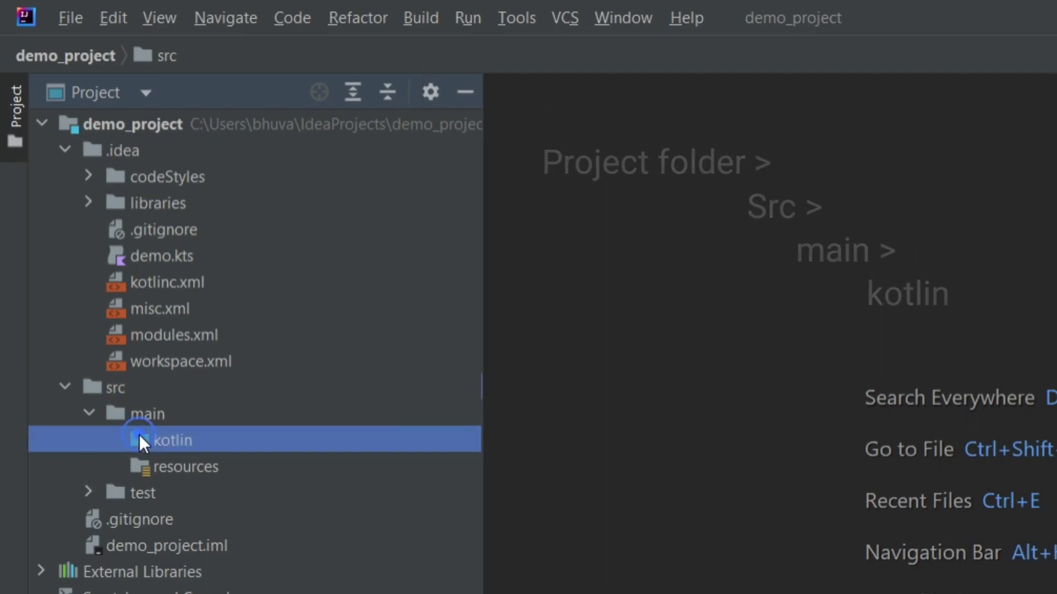
right_click(167, 443)
mouse_move(385, 337)
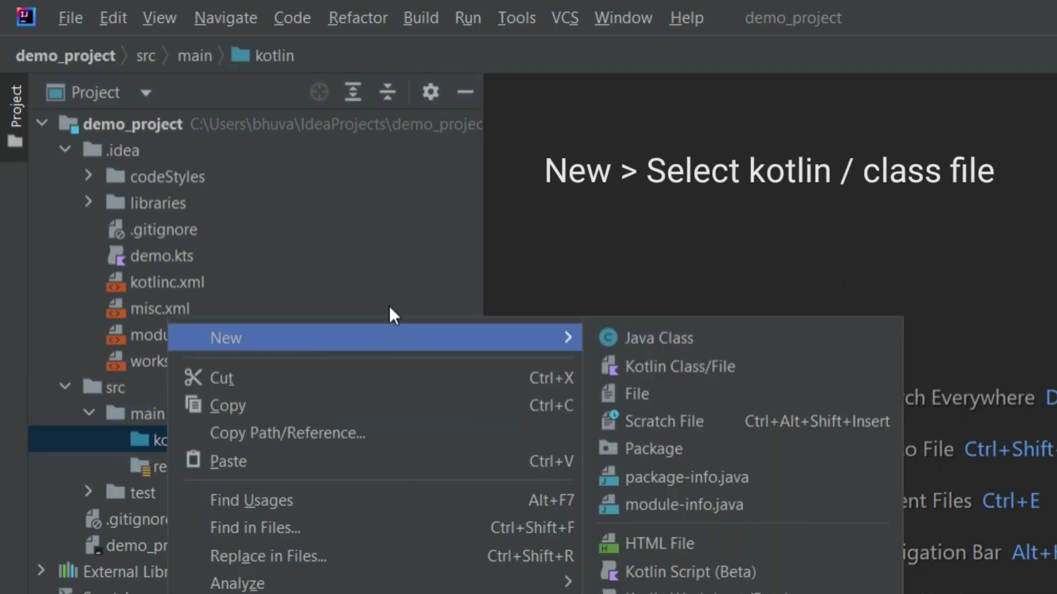
left_click(645, 366)
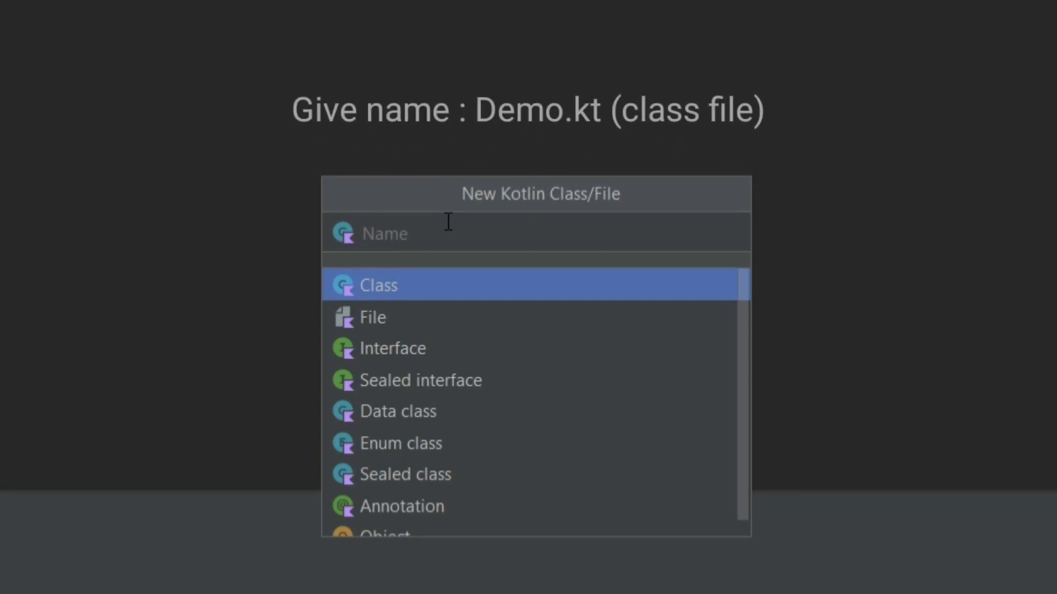
type("demo.")
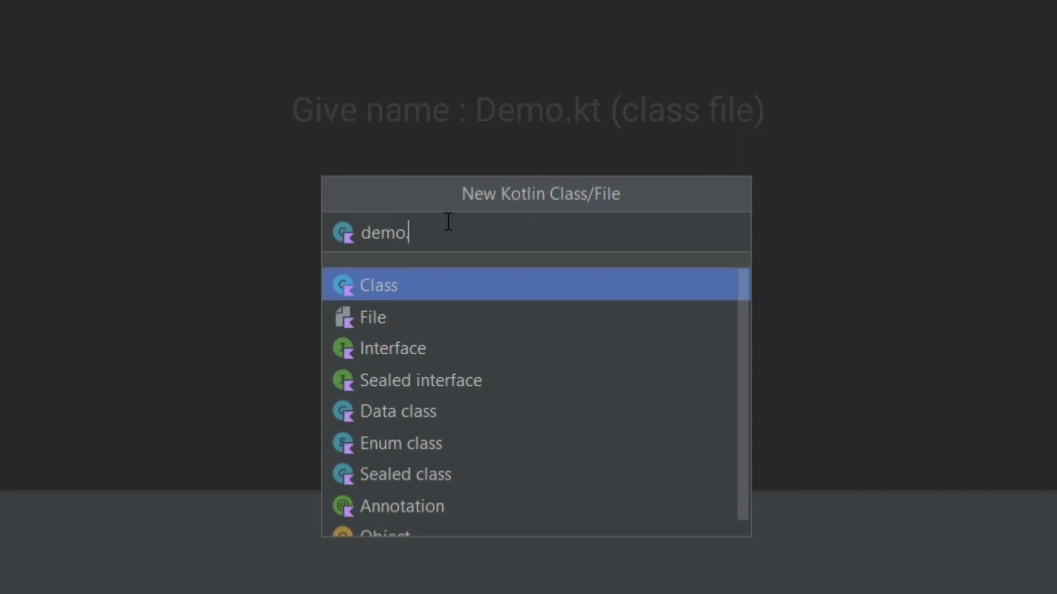
type("kt")
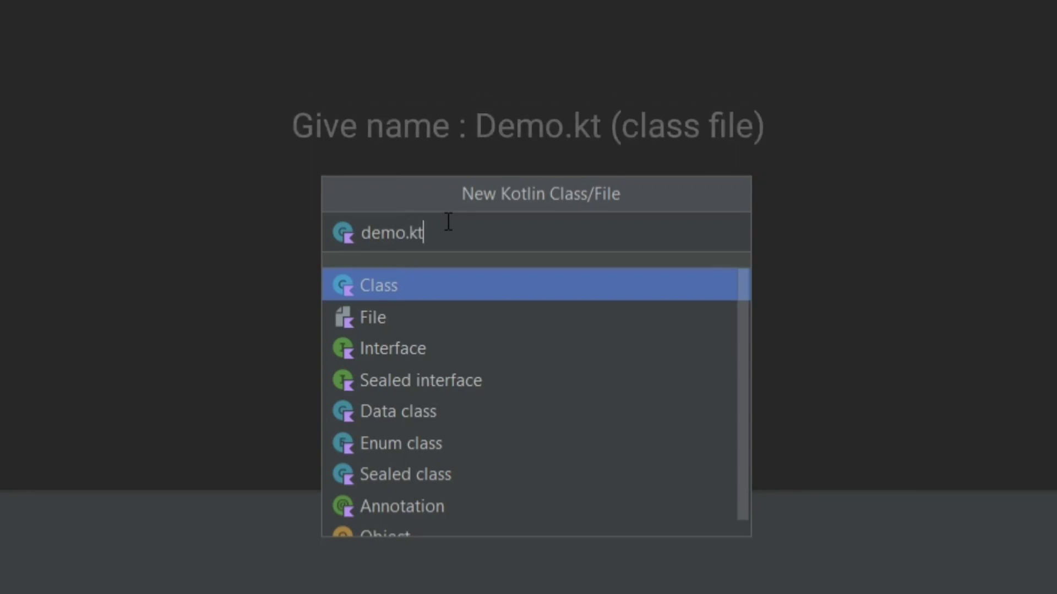
key("Return")
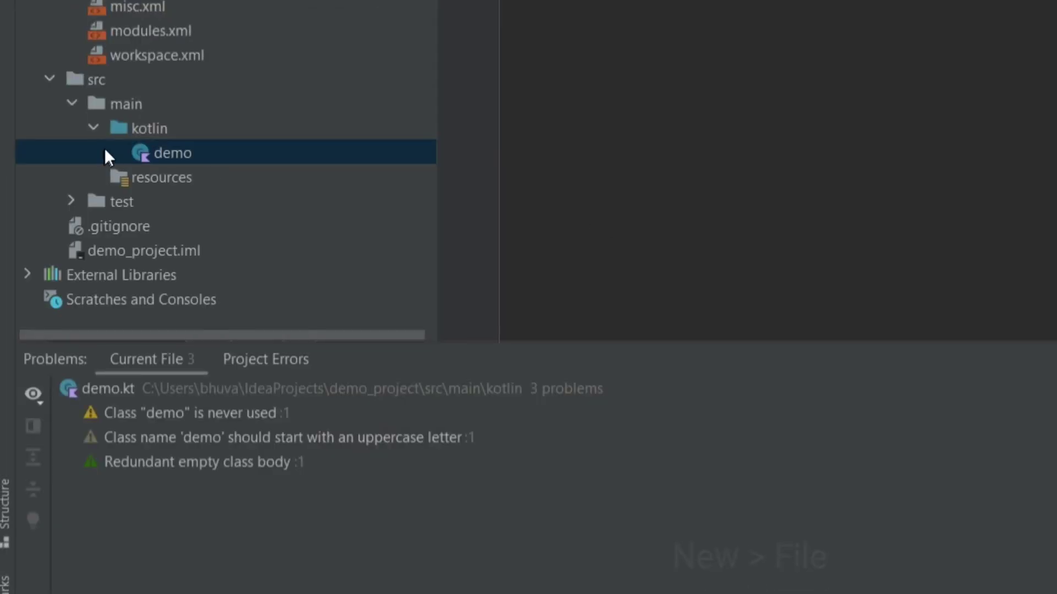
- Create a new plain file named main.kt in the src/main/kotlin folder
left_click(142, 128)
right_click(141, 128)
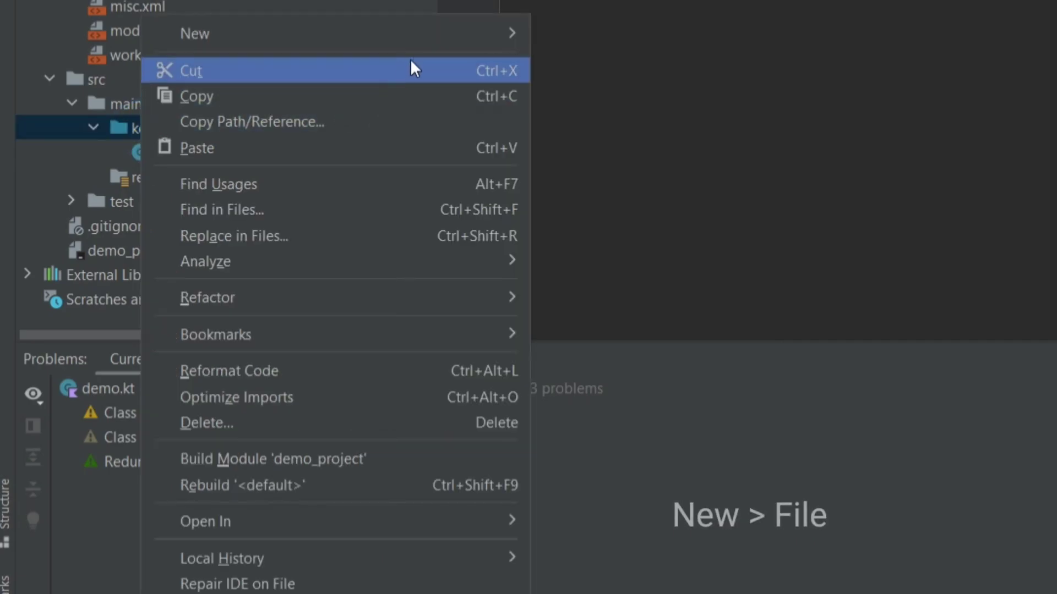
mouse_move(458, 33)
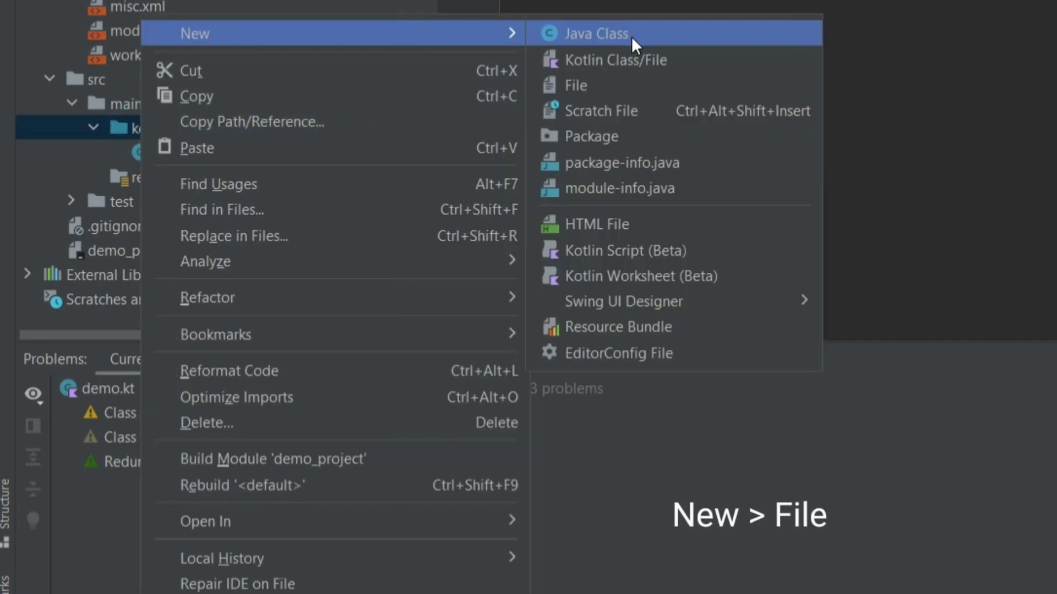
left_click(618, 84)
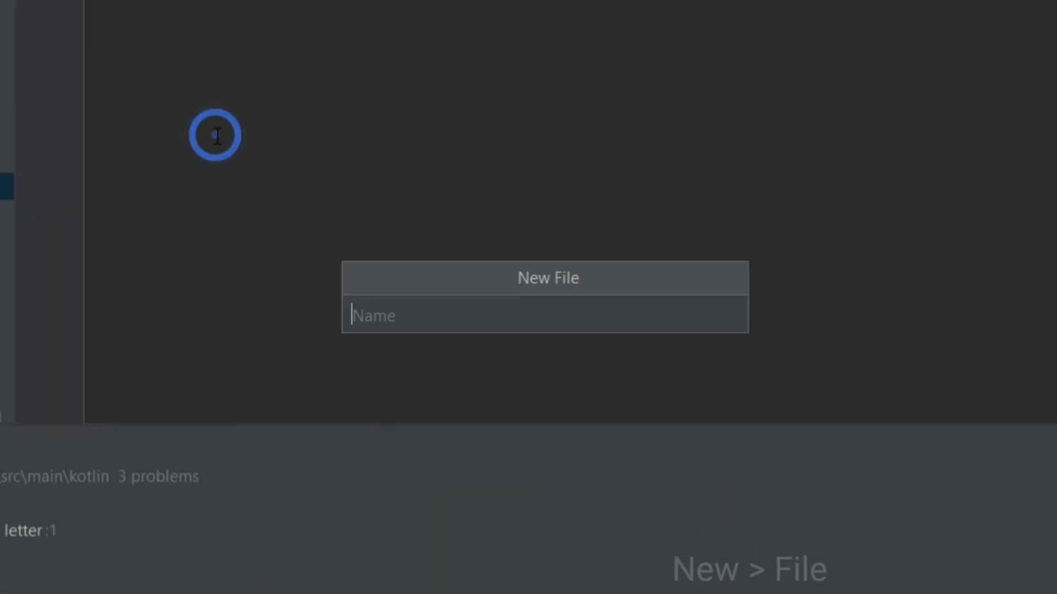
type("m")
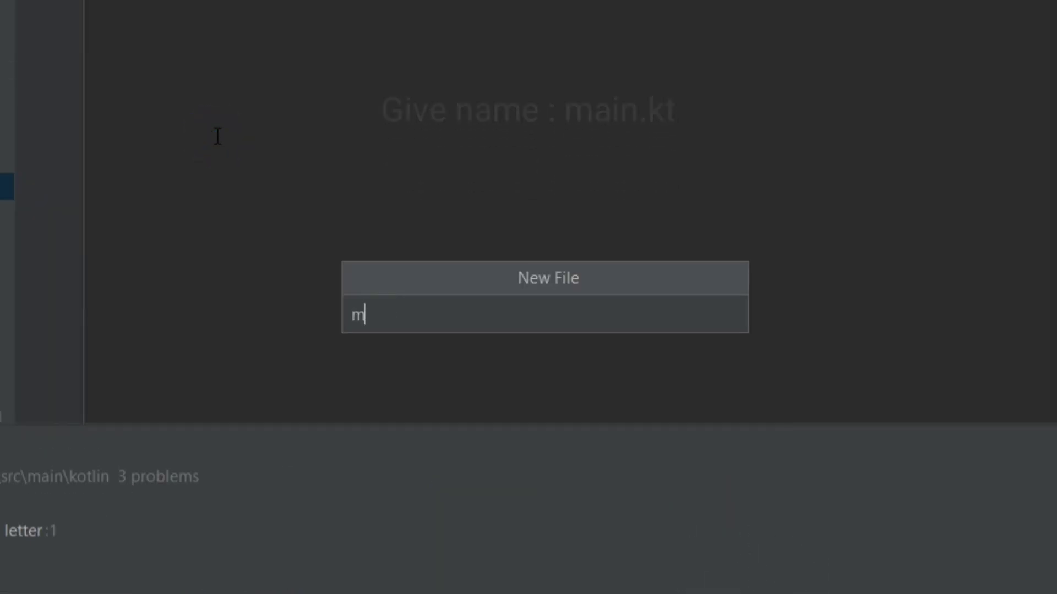
type("ain")
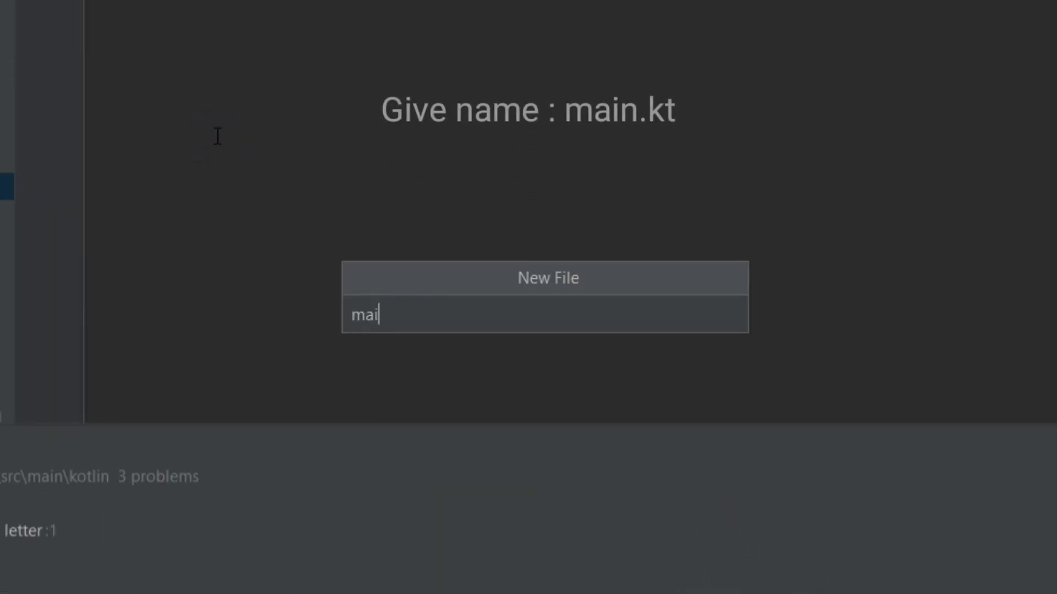
type(".kt")
key("Return")
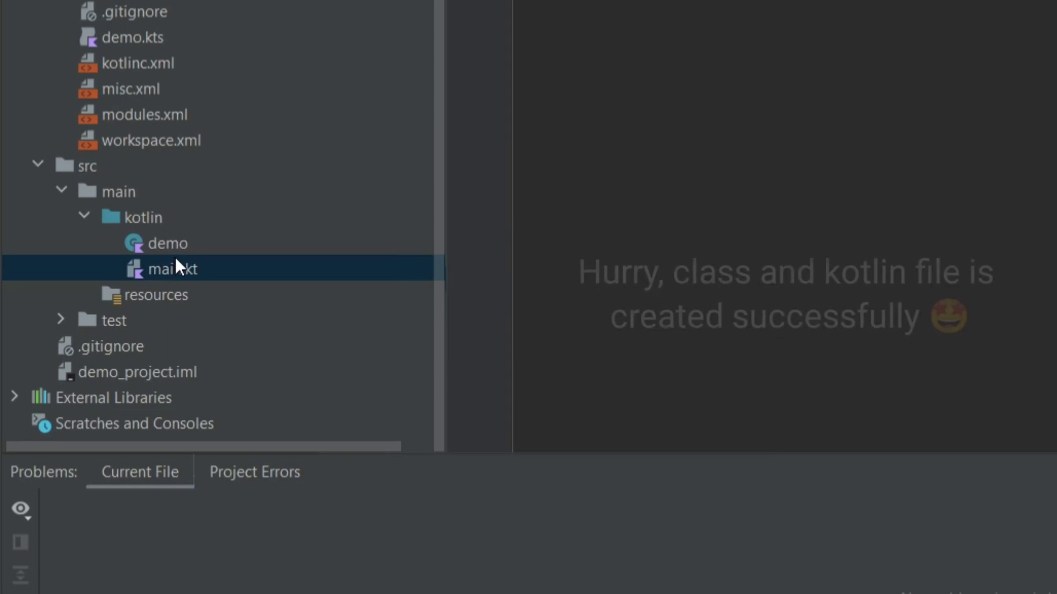
- Write the statement println("Hello world") in main.kt
left_click(174, 245)
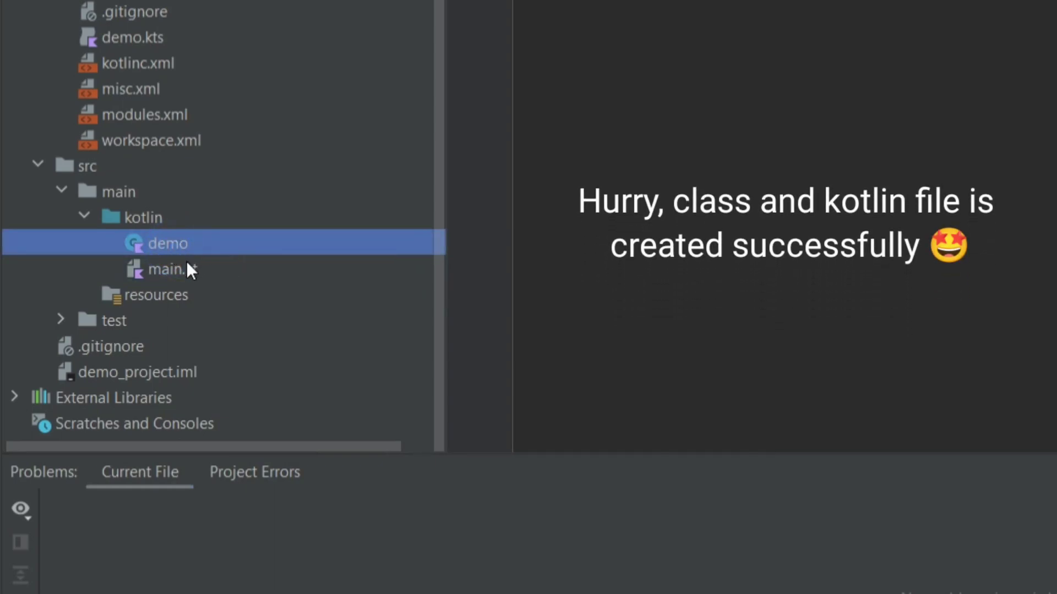
left_click(187, 275)
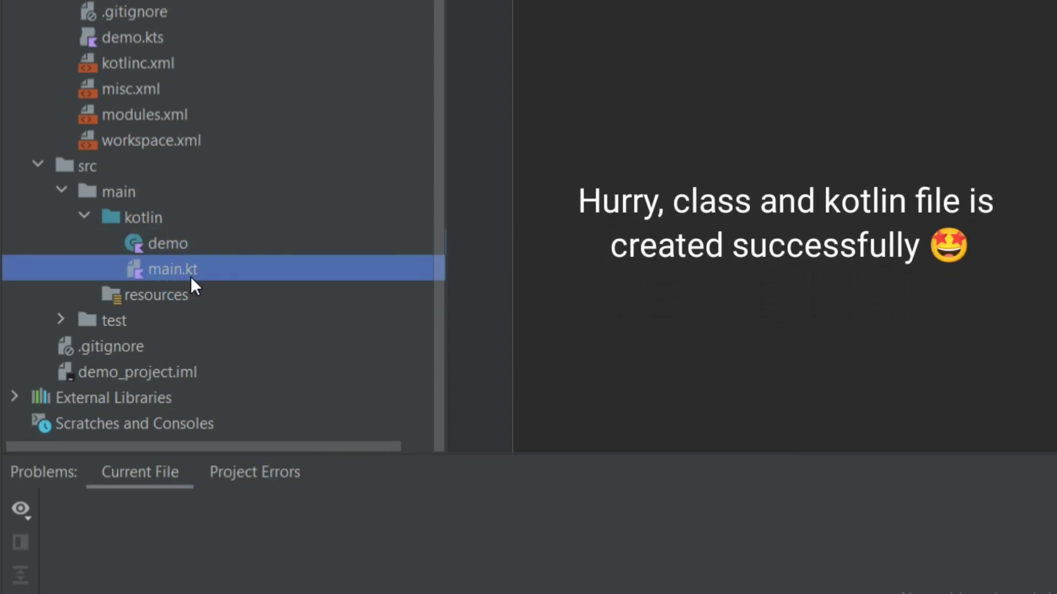
left_click(787, 133)
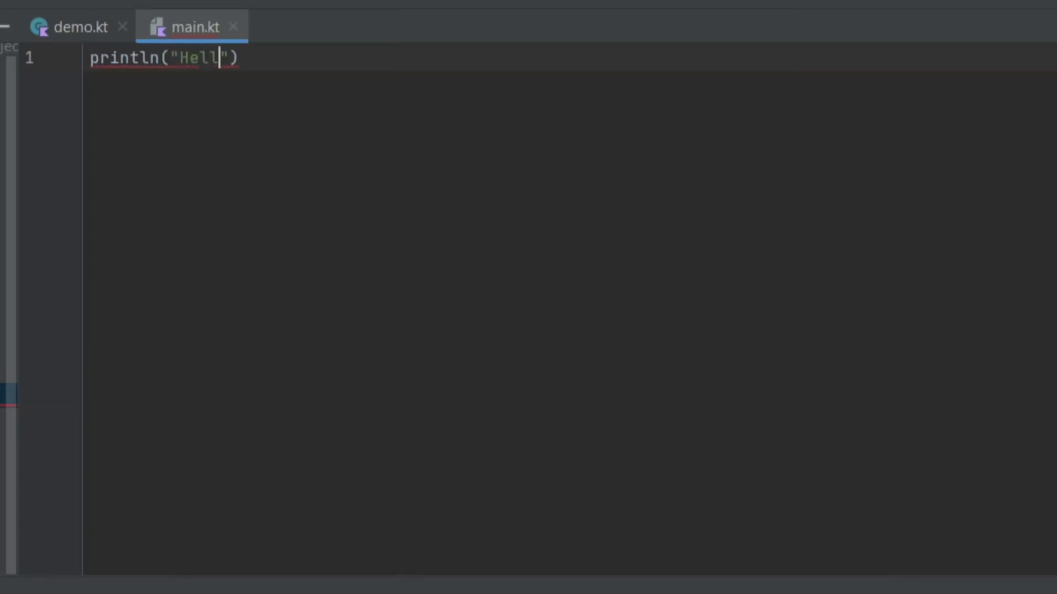
- Add the function header fun main(args: Array<String>) on a line above the println statement
key("Return")
key("Up")
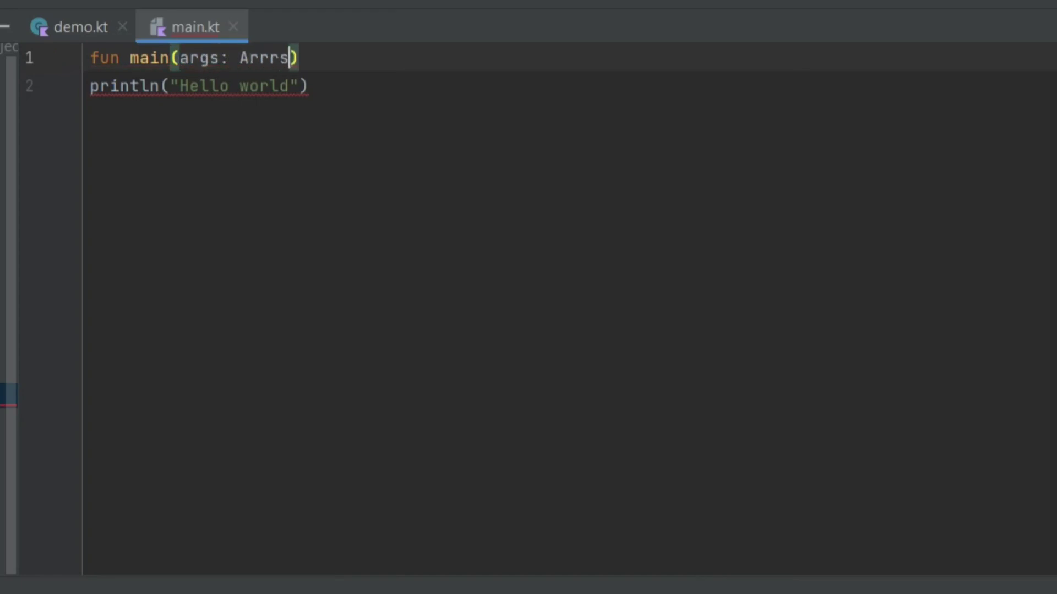
key("BackSpace")
type("ay")
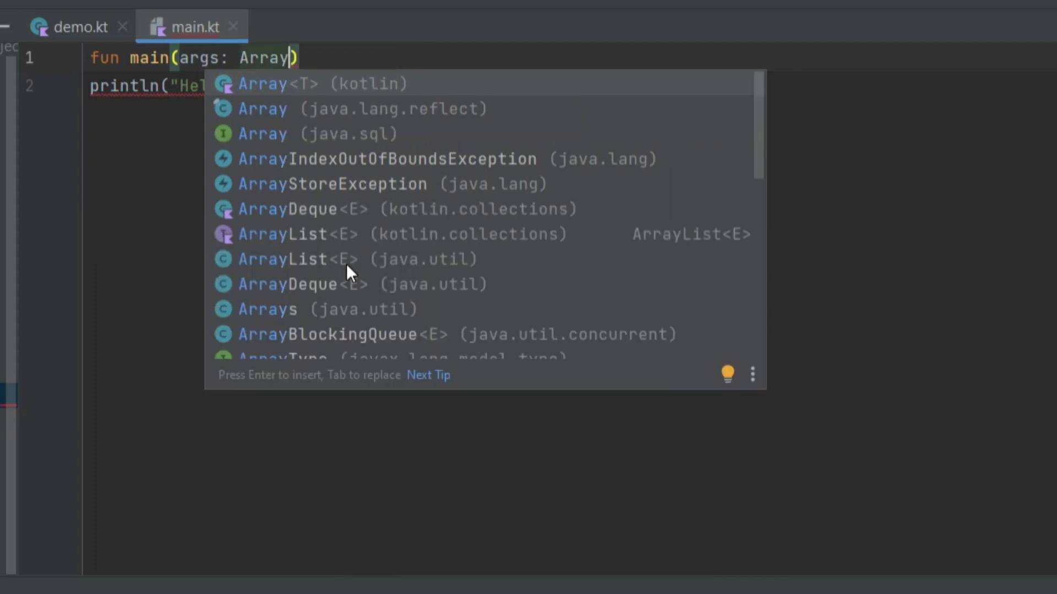
key("Return")
type("S")
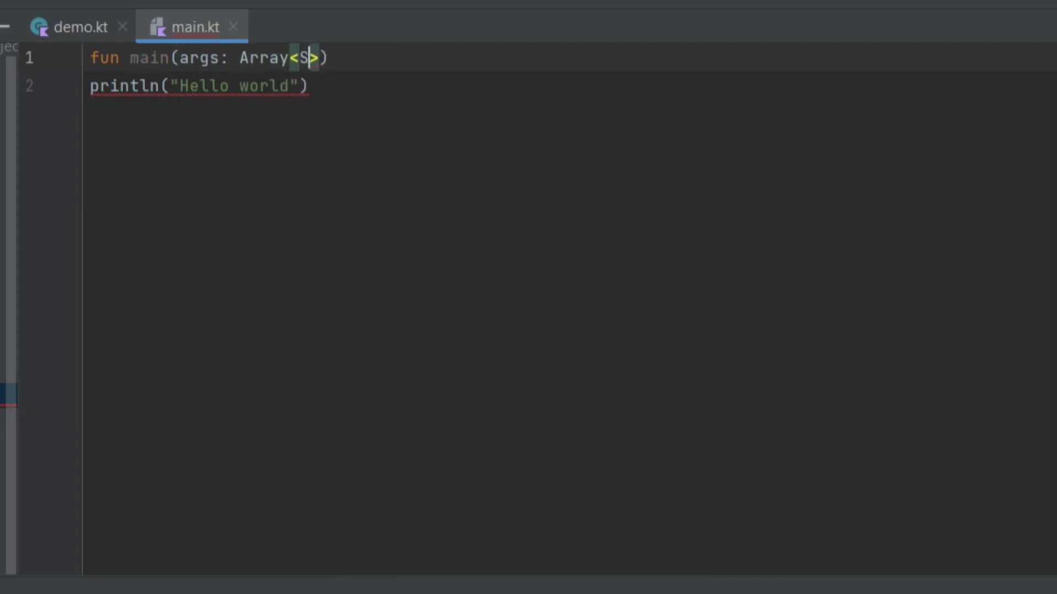
type("tring>)")
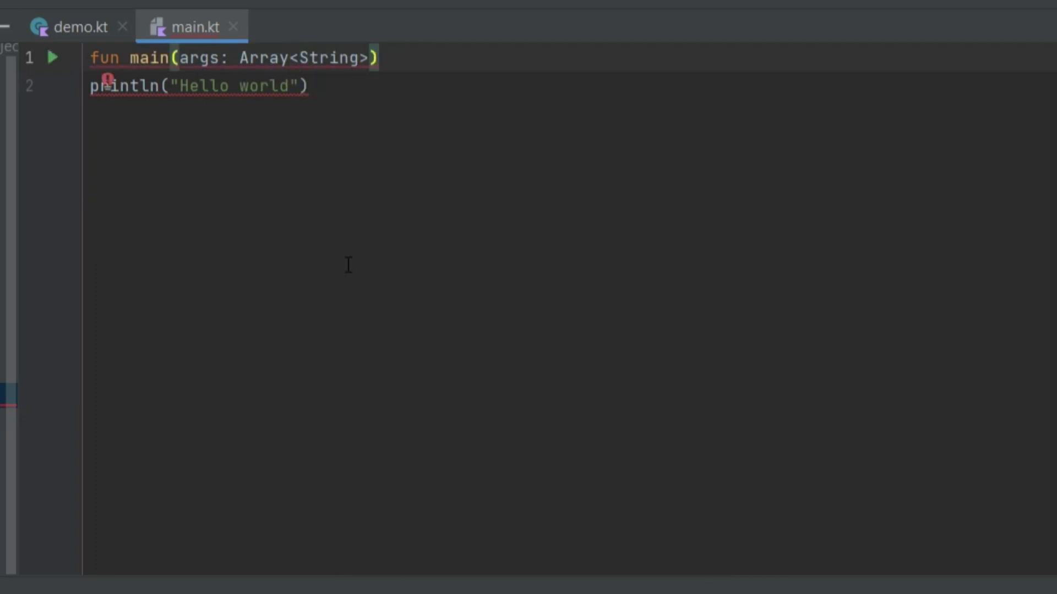
- Give the main function a body in curly braces and move the println statement inside it
key("Return")
type("{")
key("Return")
key("Down")
key("Down")
key("Home")
key("shift+End")
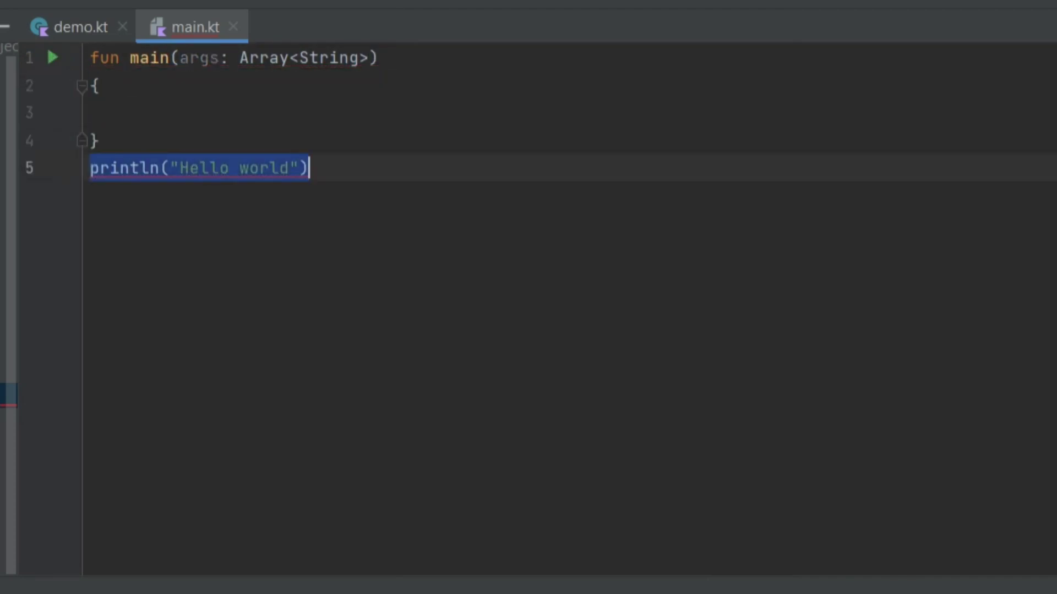
key("ctrl+x")
key("Up")
key("Up")
key("ctrl+v")
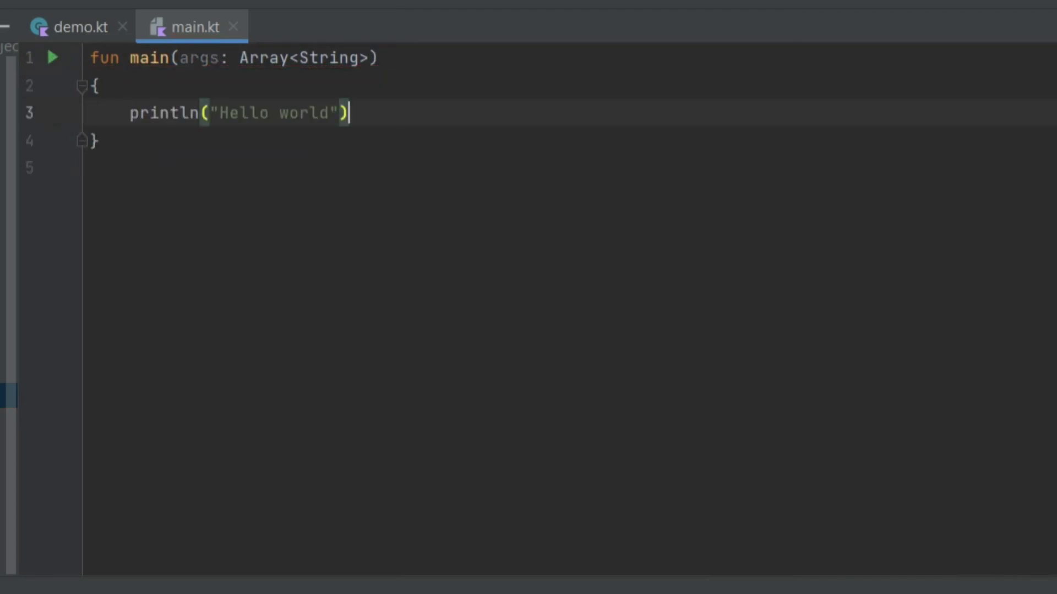
- Run MainKt and highlight the program's printed line in the run output
left_click(50, 57)
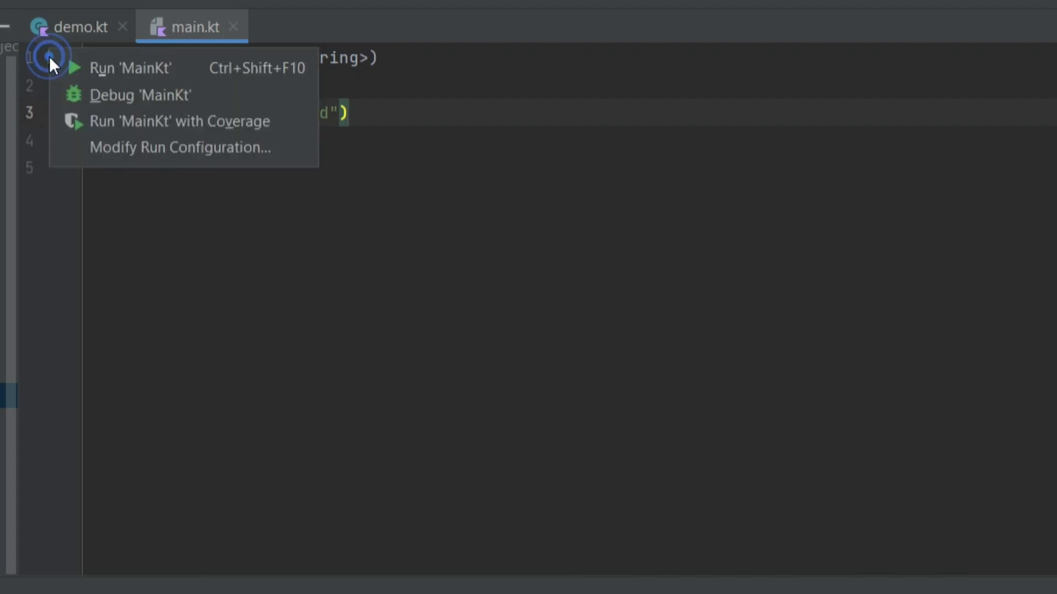
left_click(92, 64)
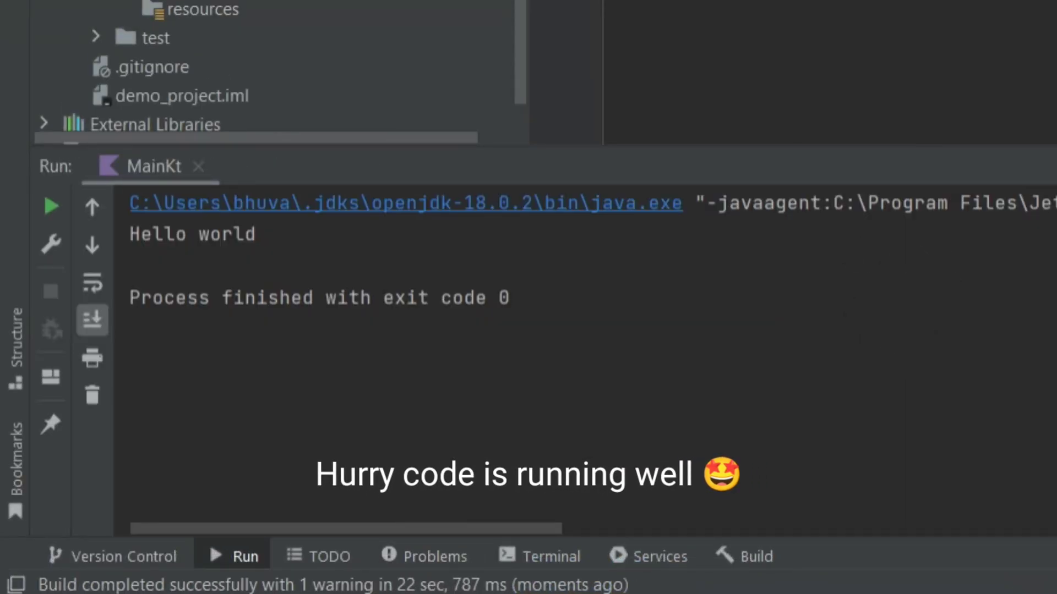
left_click_drag(130, 236, 279, 252)
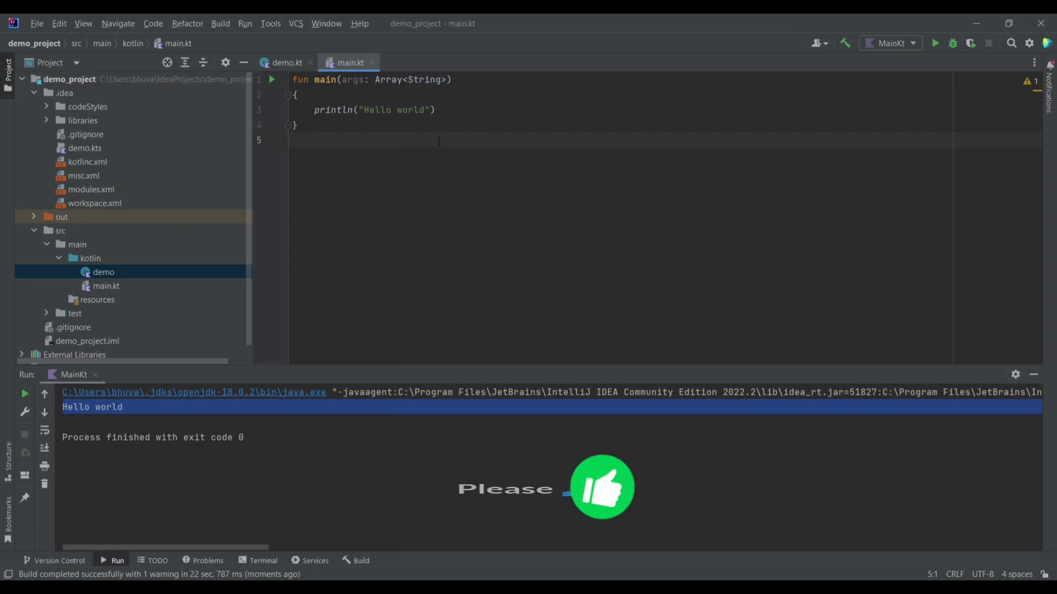
- Check the warning reported for main.kt, remove the args: Array<String> parameter from the main function, and run MainKt again
left_click(1031, 83)
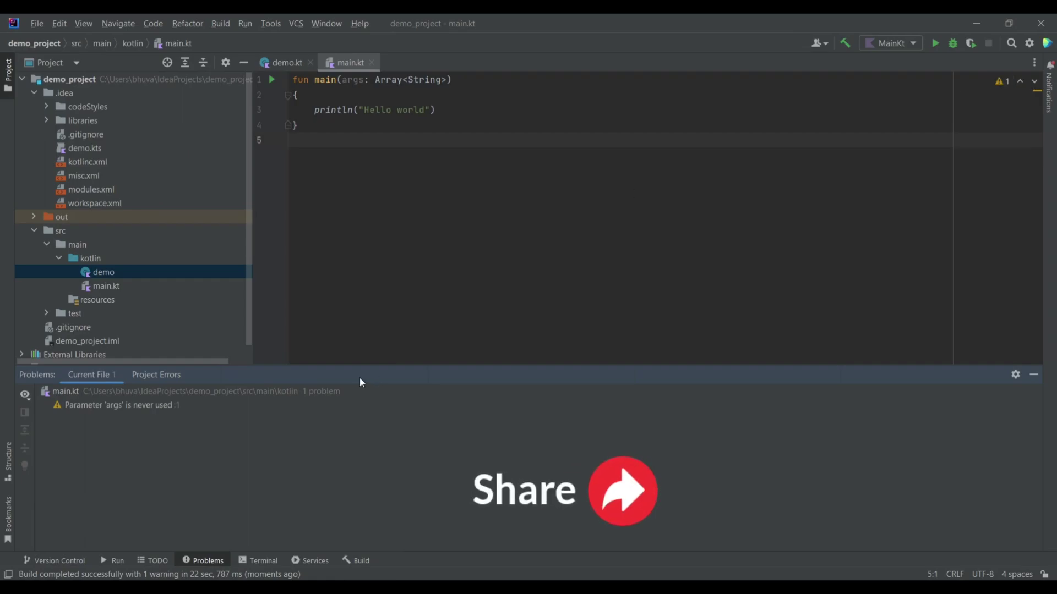
left_click(109, 406)
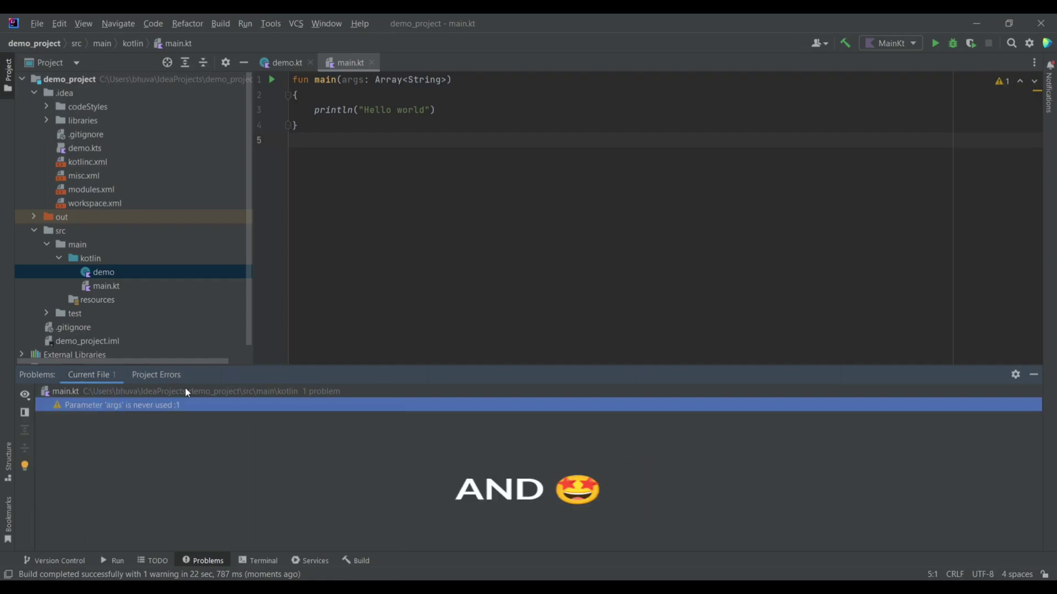
left_click_drag(341, 80, 450, 80)
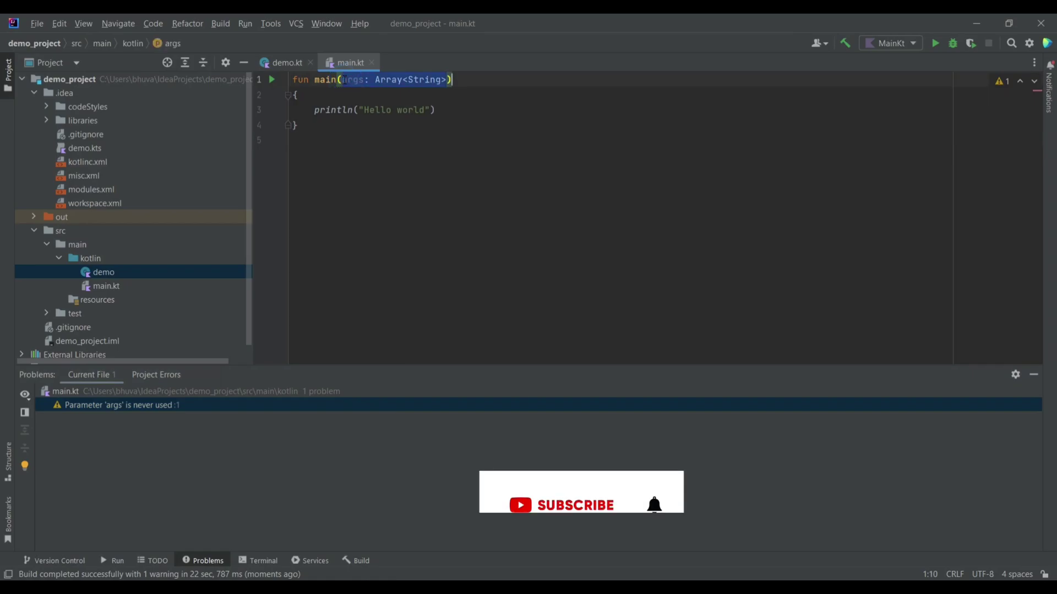
key("BackSpace")
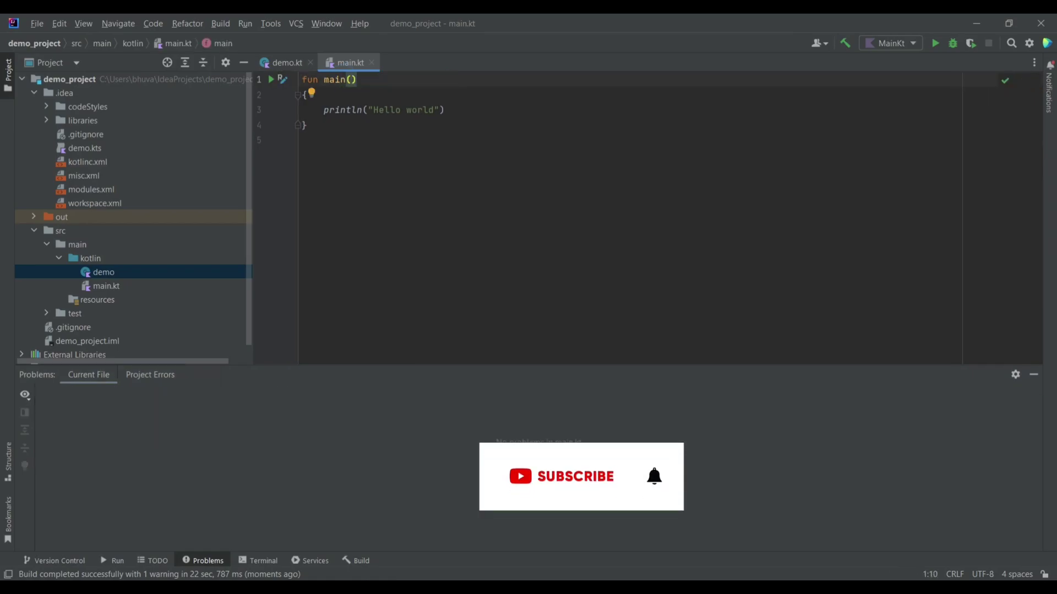
left_click(271, 79)
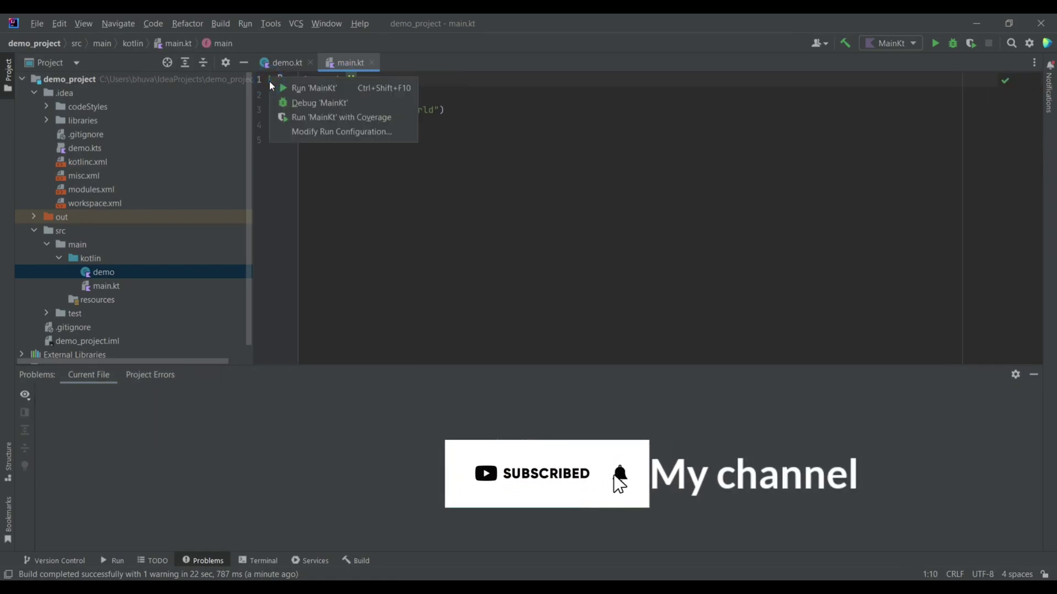
left_click(289, 88)
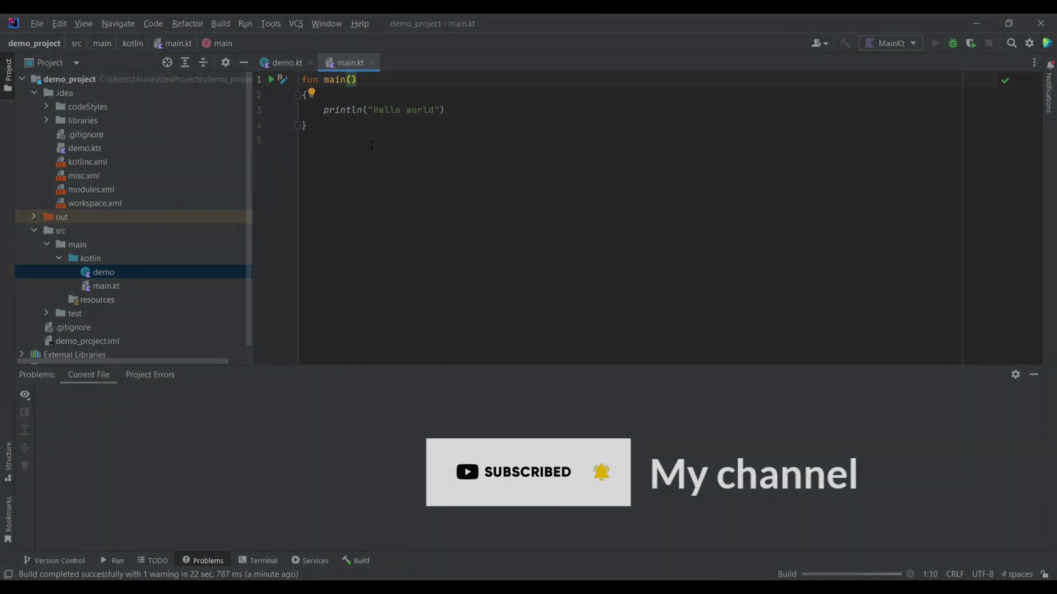